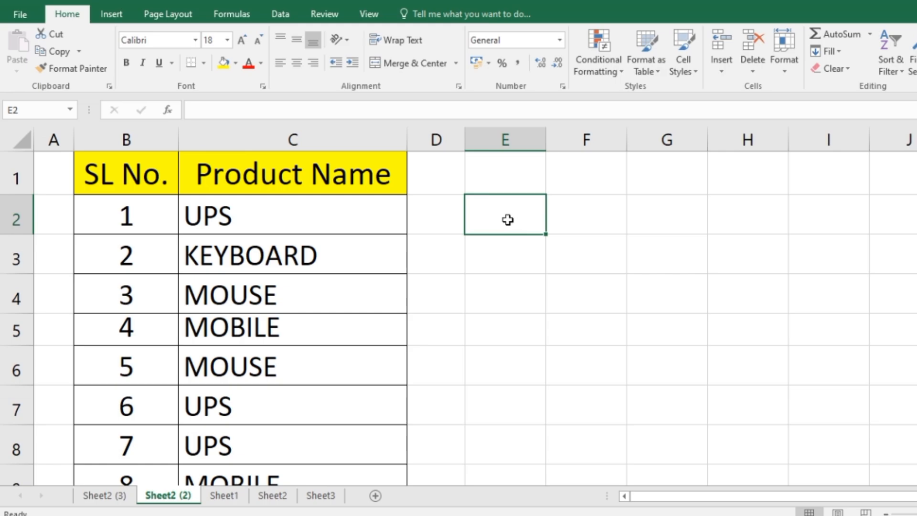
Enter 1 in E2 and 2 in E3, and extend the number series down to E15
type("1")
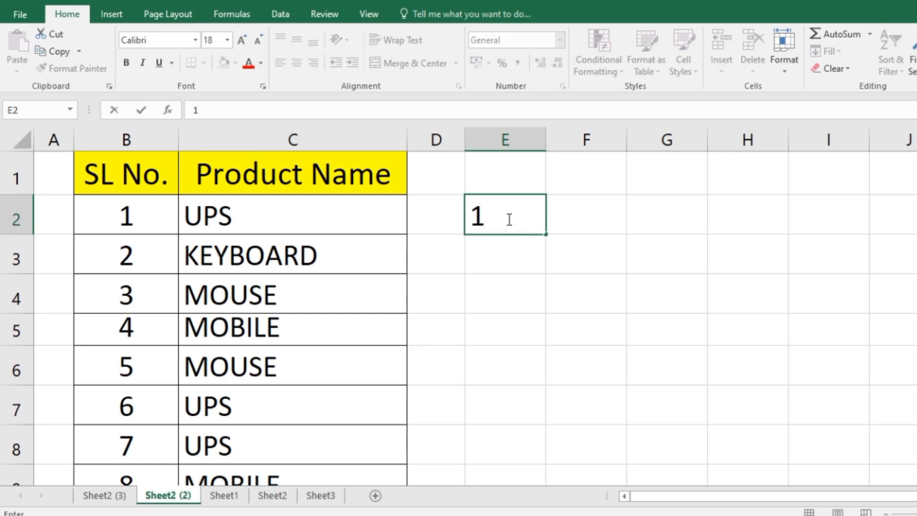
key("Return")
type("2")
left_click_drag(518, 203, 673, 391)
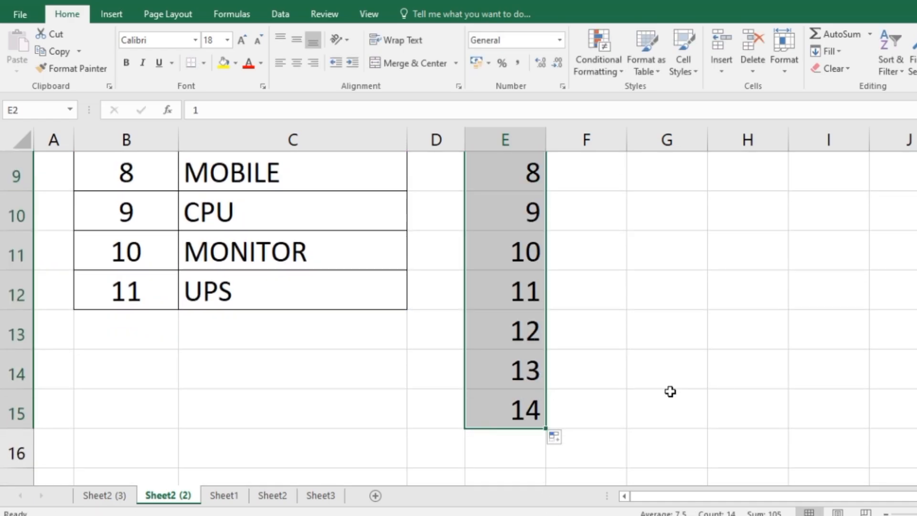
scroll(672, 391, "up", 3)
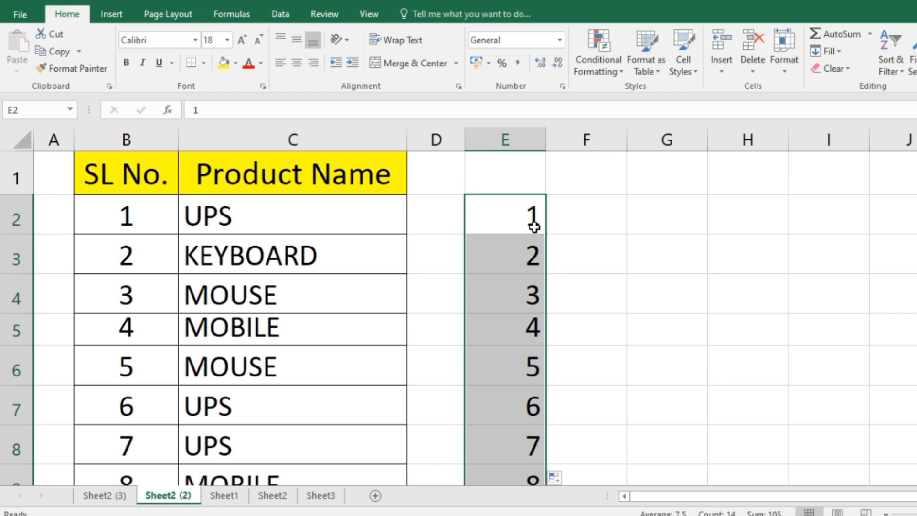
Replace the numbers in column E with a single 1 in E2, extended as an incrementing series down to E41
key("Delete")
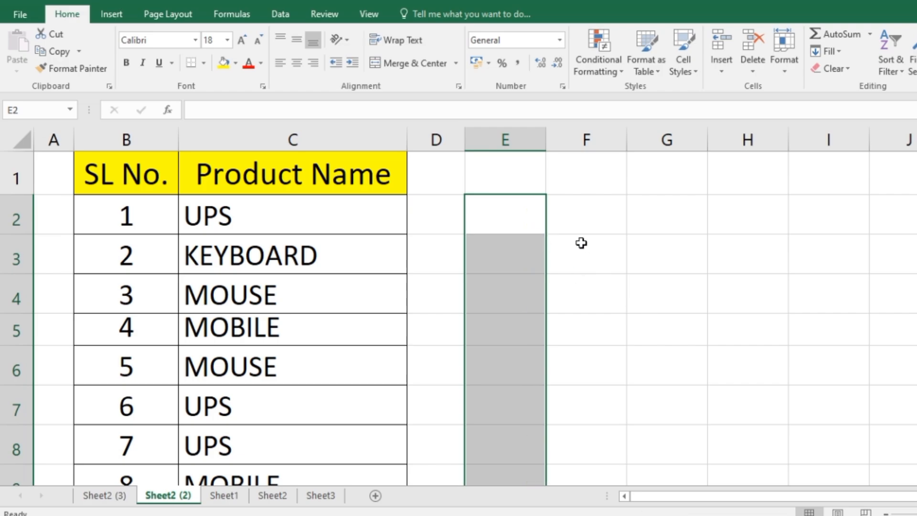
left_click(484, 209)
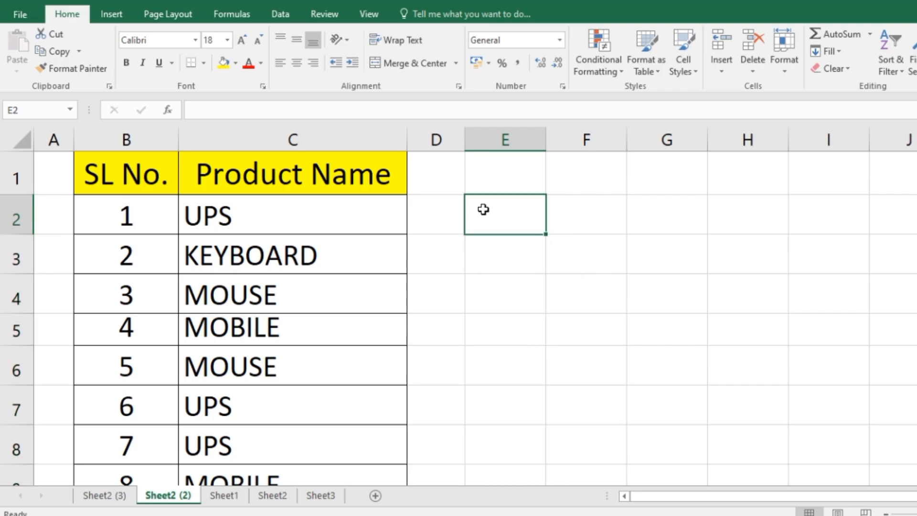
type("1")
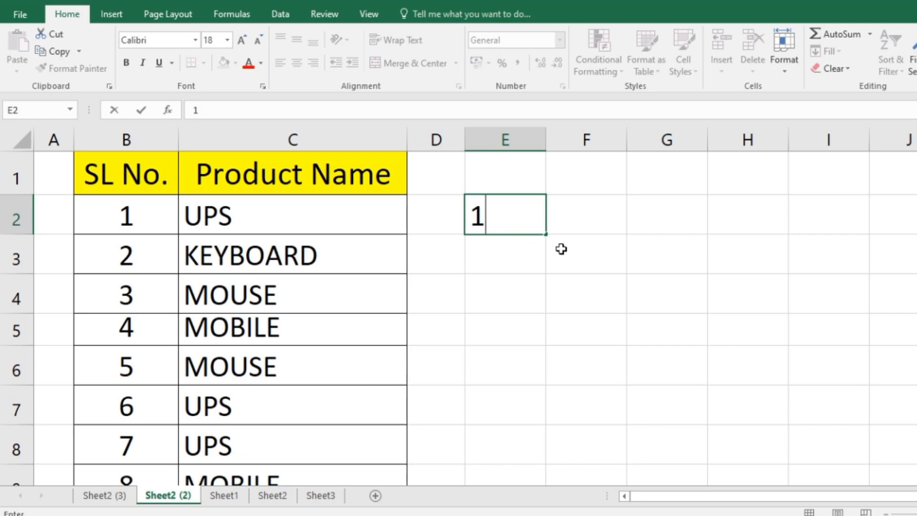
left_click_drag(712, 249, 678, 243)
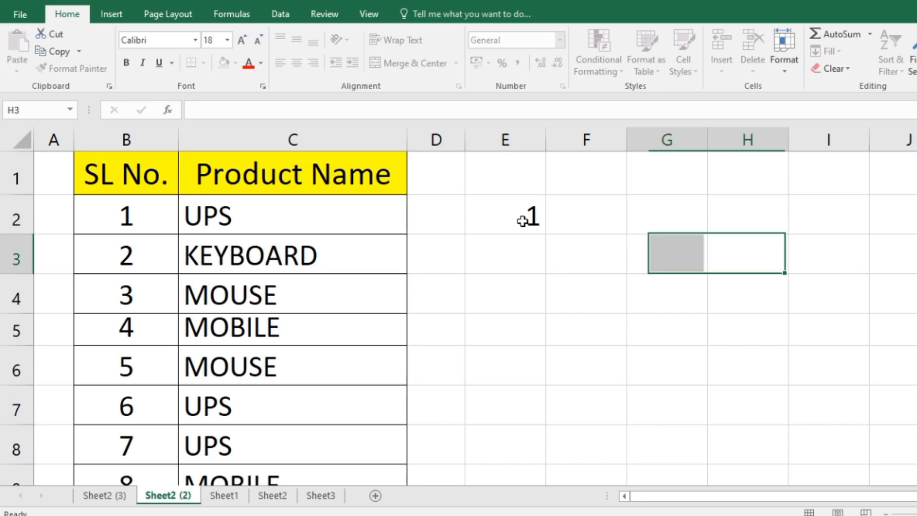
left_click(491, 213)
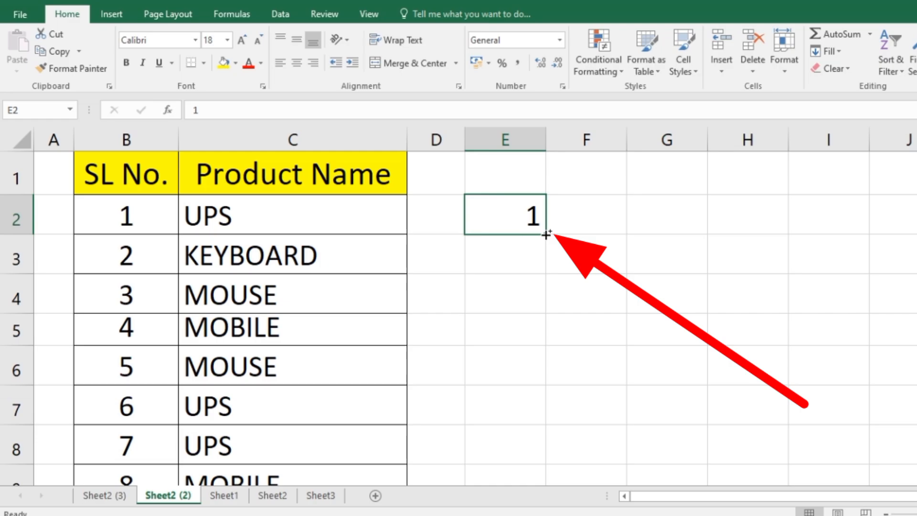
left_click_drag(546, 235, 547, 429)
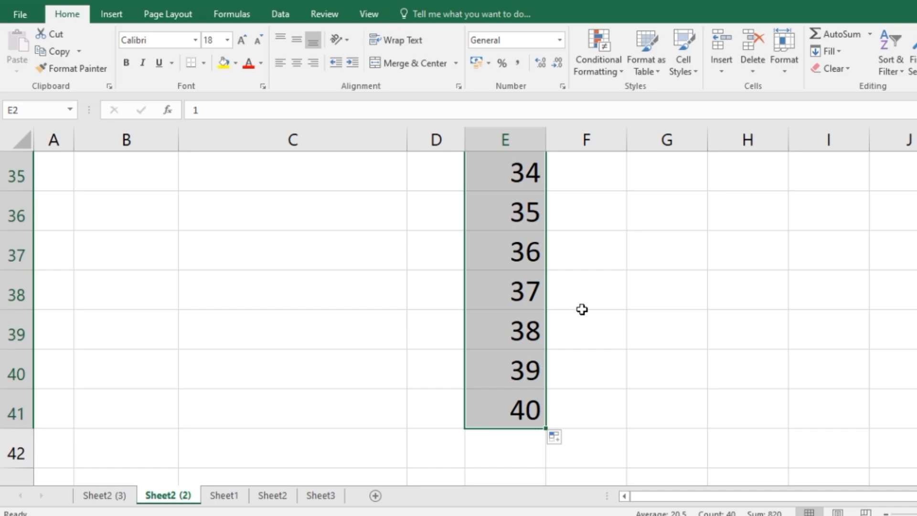
Clear the filled numbers in column E and the serial numbers in B2:B12
scroll(568, 312, "up", 6)
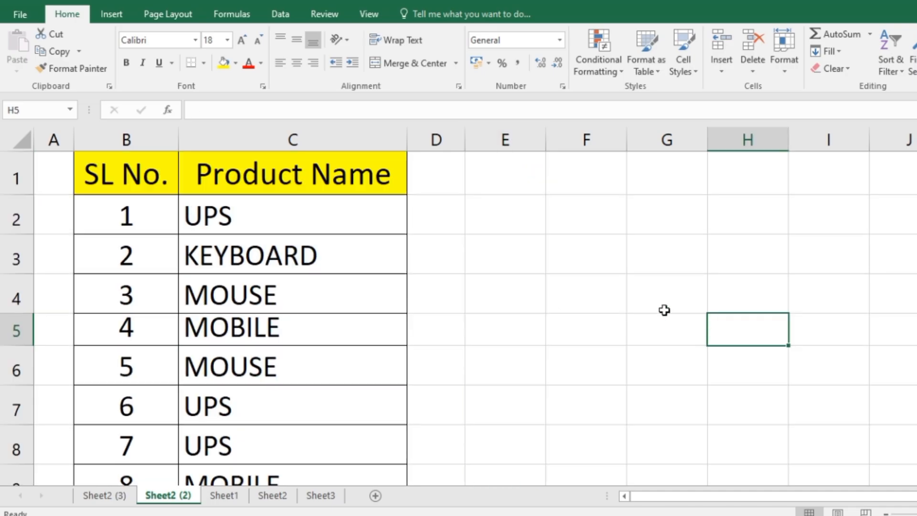
left_click_drag(134, 227, 148, 407)
key("Delete")
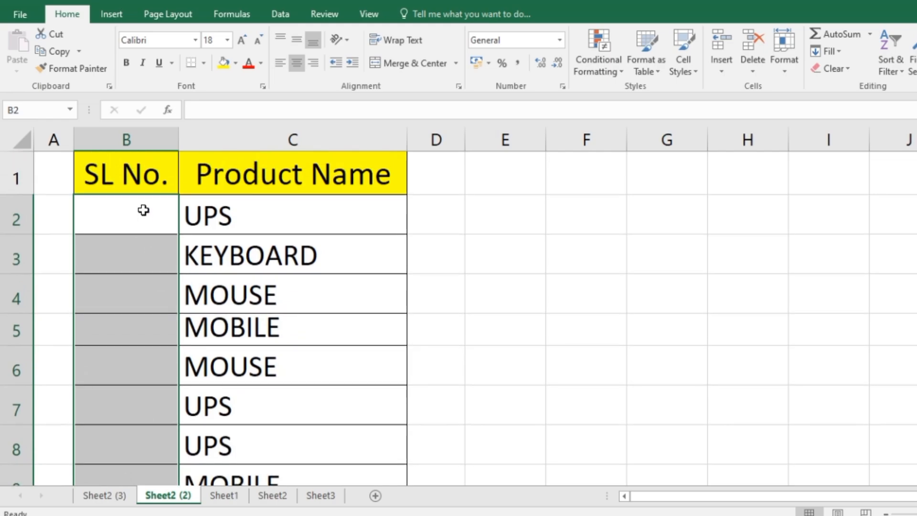
Enter 1 in B2 and fill it down the SL No. column to B12
left_click(142, 209)
type("1")
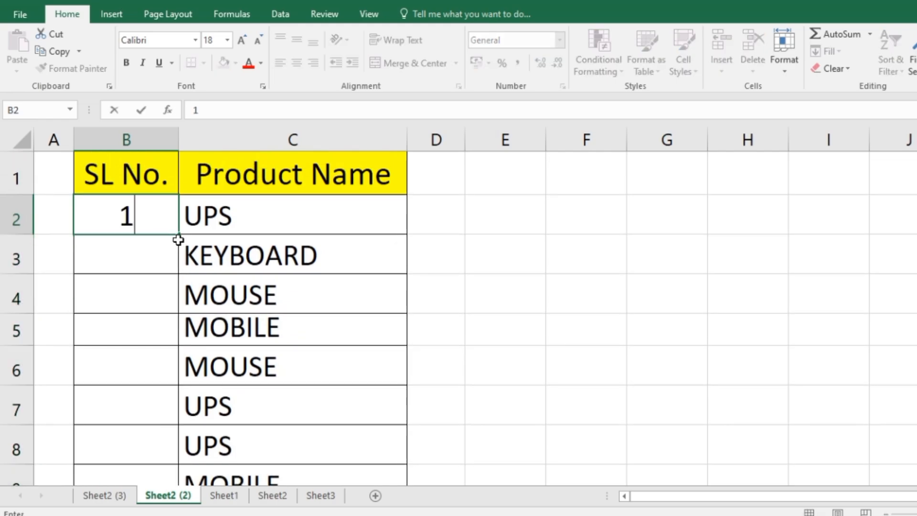
left_click_drag(178, 234, 162, 428)
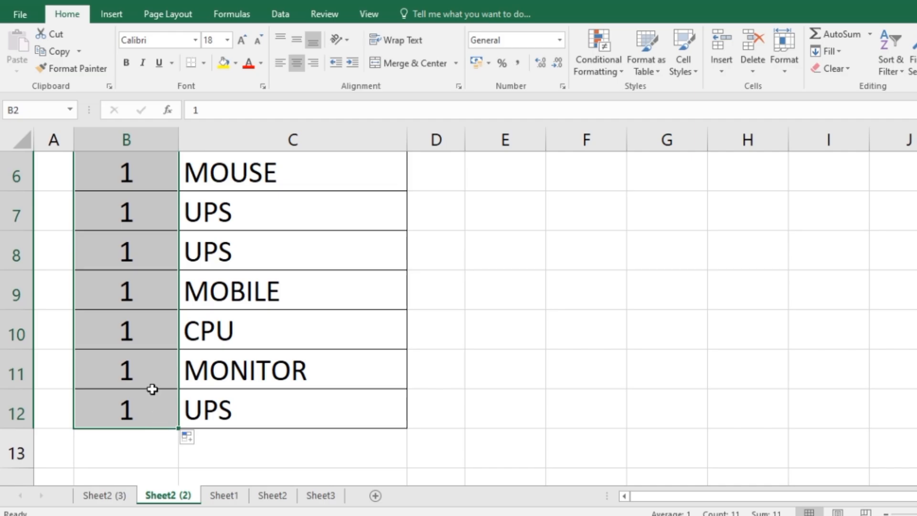
scroll(152, 286, "up", 2)
scroll(152, 282, "down", 3)
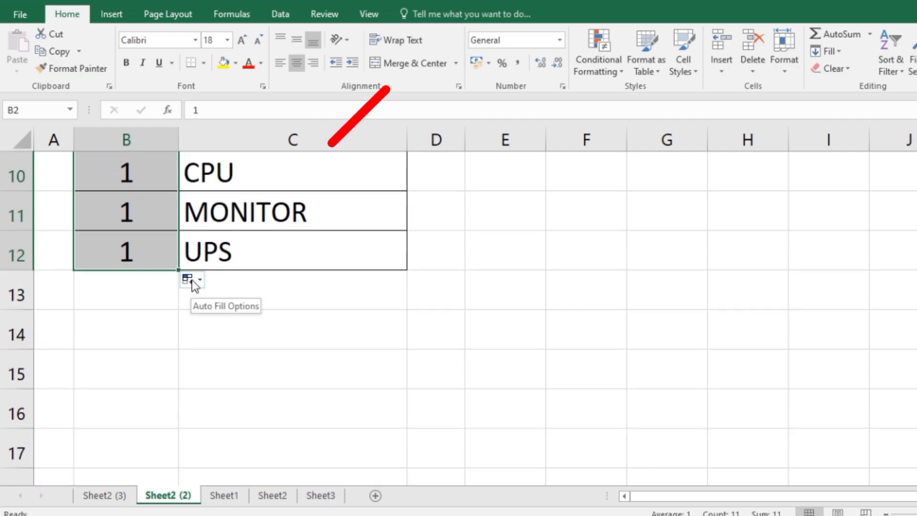
Change the auto fill option for B2:B12 to Fill Series and check the numbering
left_click(199, 282)
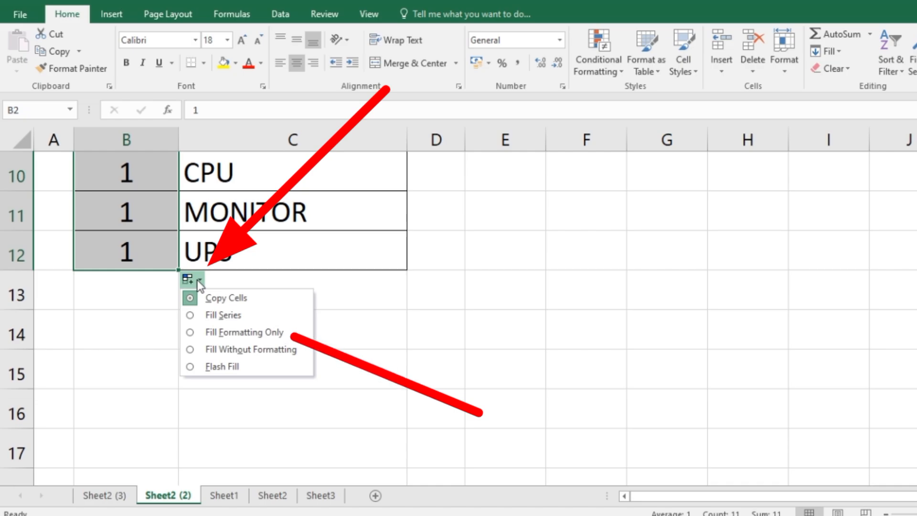
left_click(224, 316)
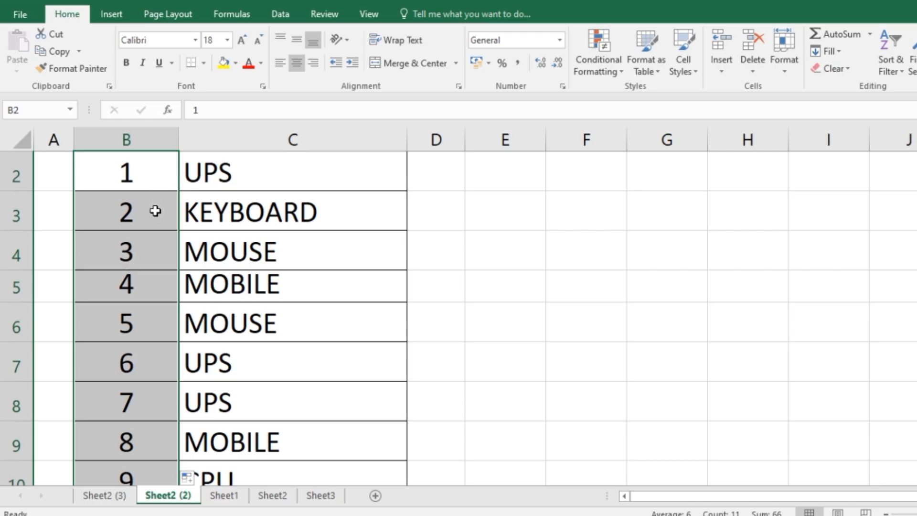
scroll(148, 252, "up", 1)
scroll(149, 251, "down", 3)
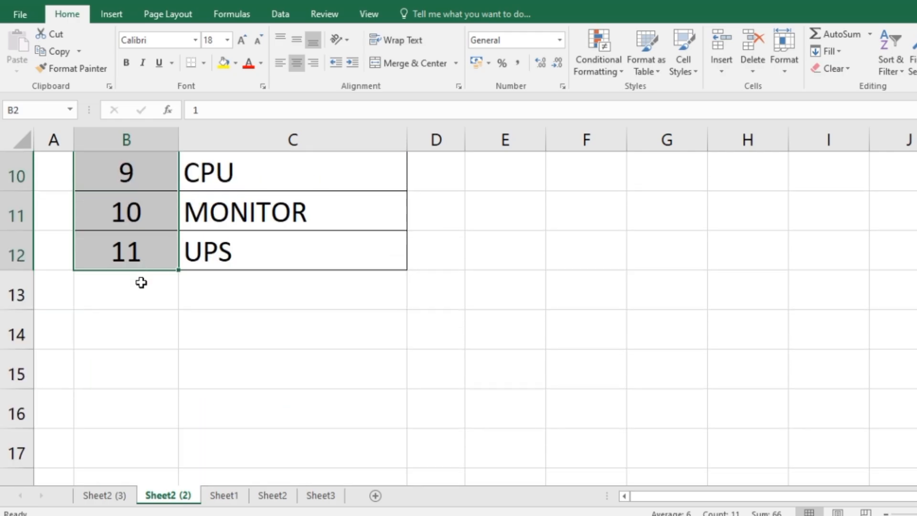
scroll(152, 268, "up", 2)
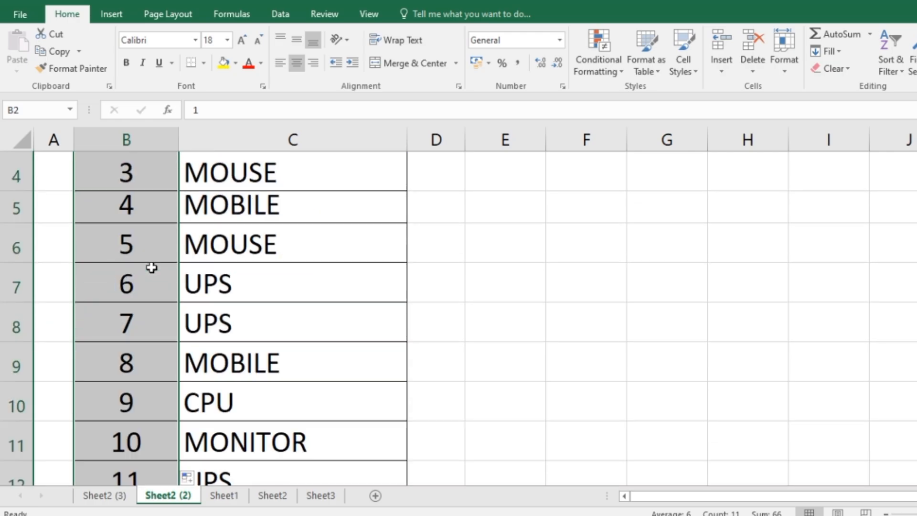
Clear B2:B12, and number it again by entering 1 in B2 and 2 in B3 and auto-filling the series down to B12
scroll(167, 269, "up", 1)
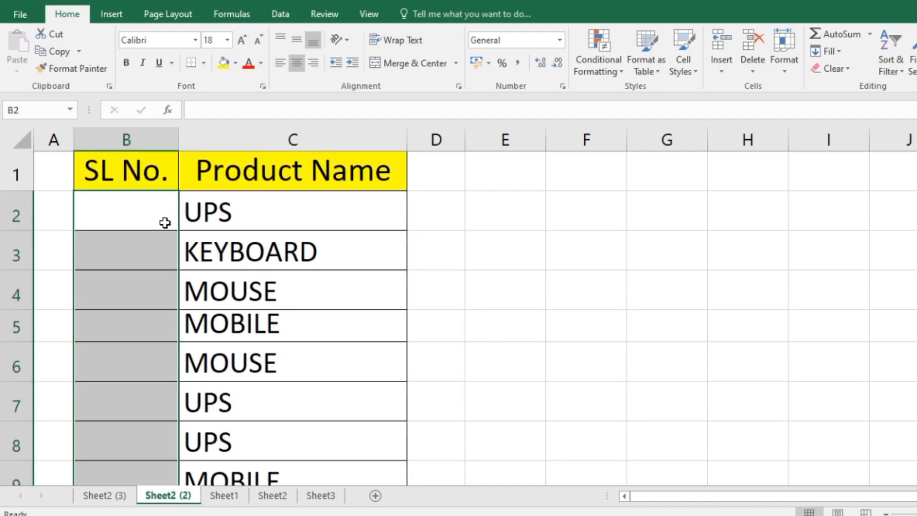
left_click(151, 215)
double_click(151, 215)
key("Return")
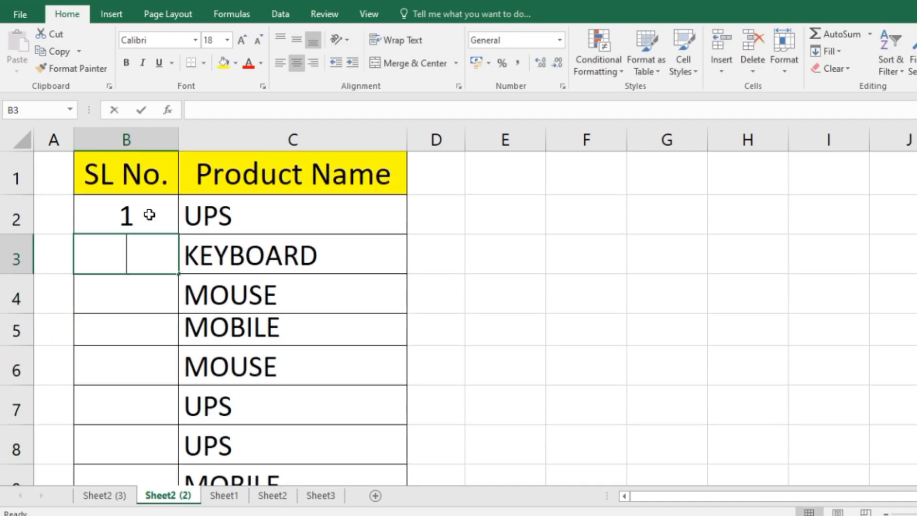
type("2")
left_click_drag(149, 210, 148, 253)
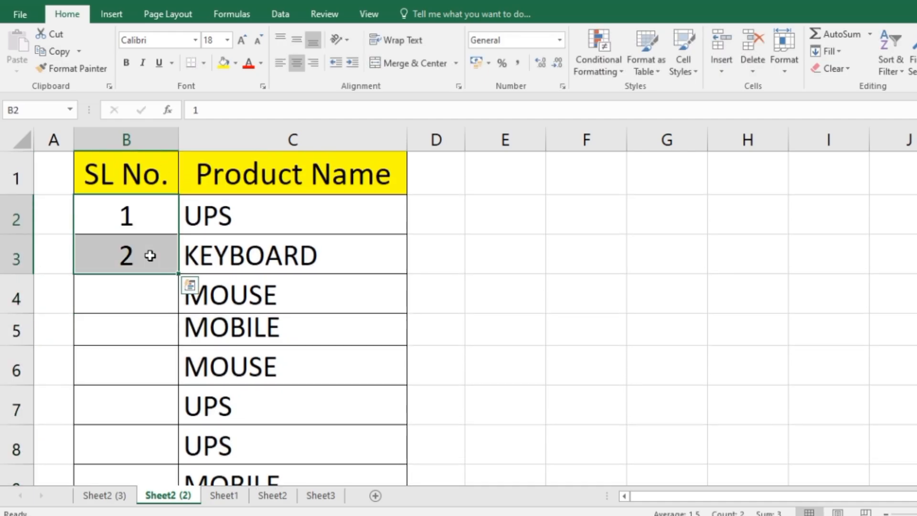
double_click(178, 275)
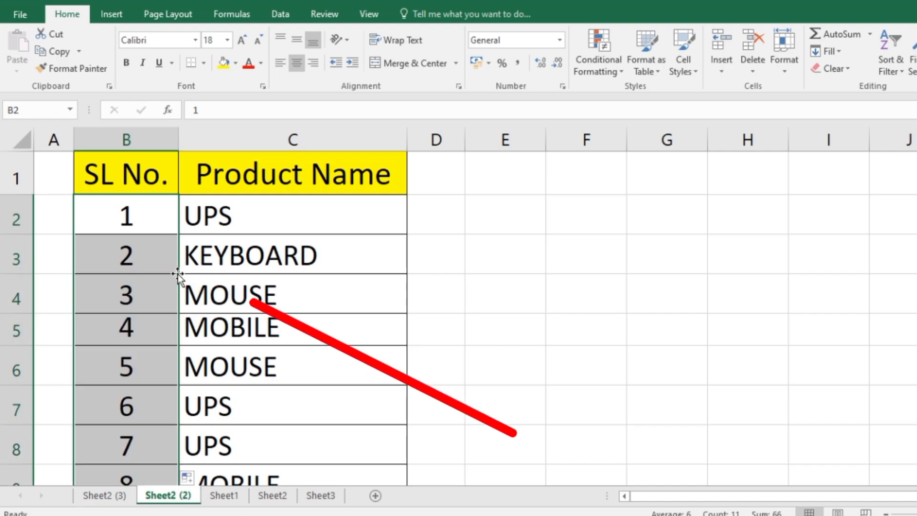
scroll(139, 377, "down", 2)
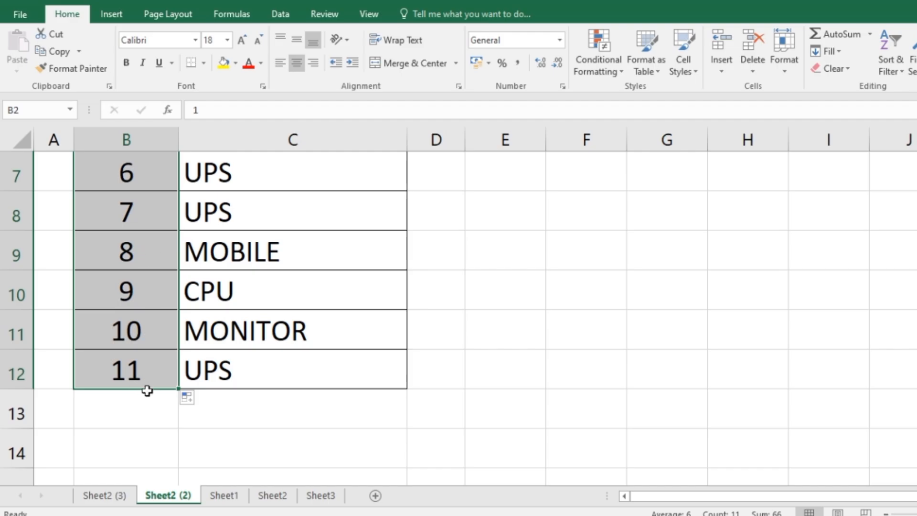
scroll(151, 299, "up", 2)
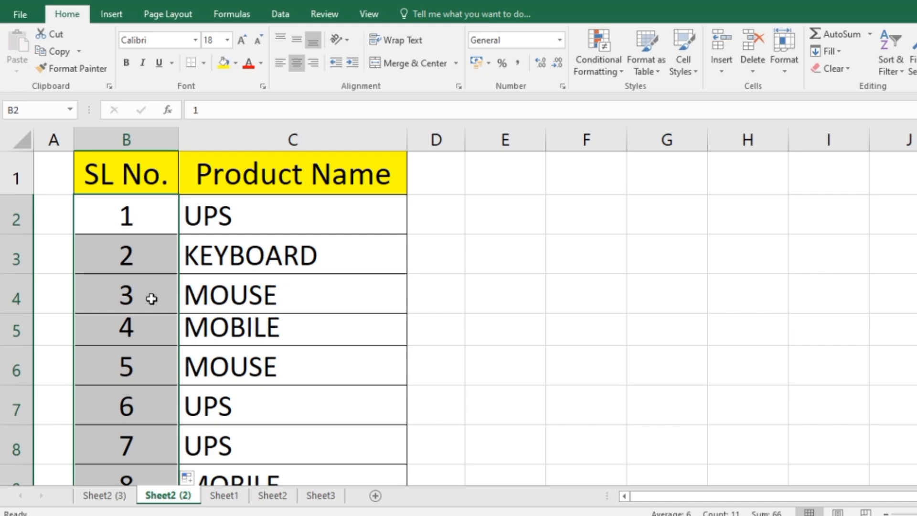
Enter 1 in E2 as the starting value of a series and keep that cell selected
left_click(510, 204)
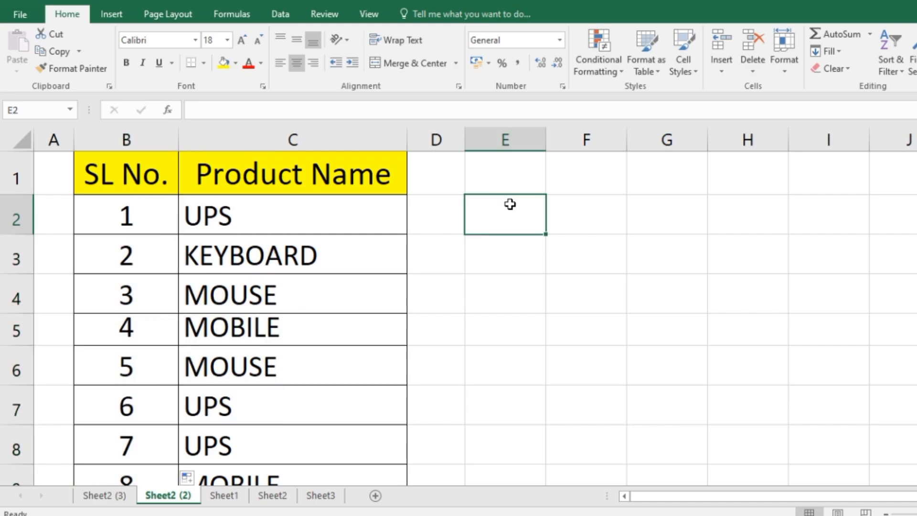
type("1")
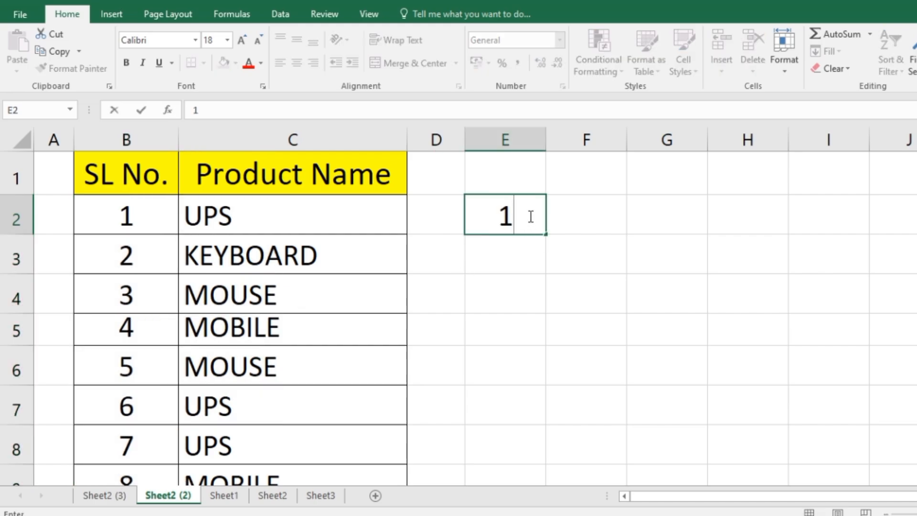
key("Tab")
left_click(524, 216)
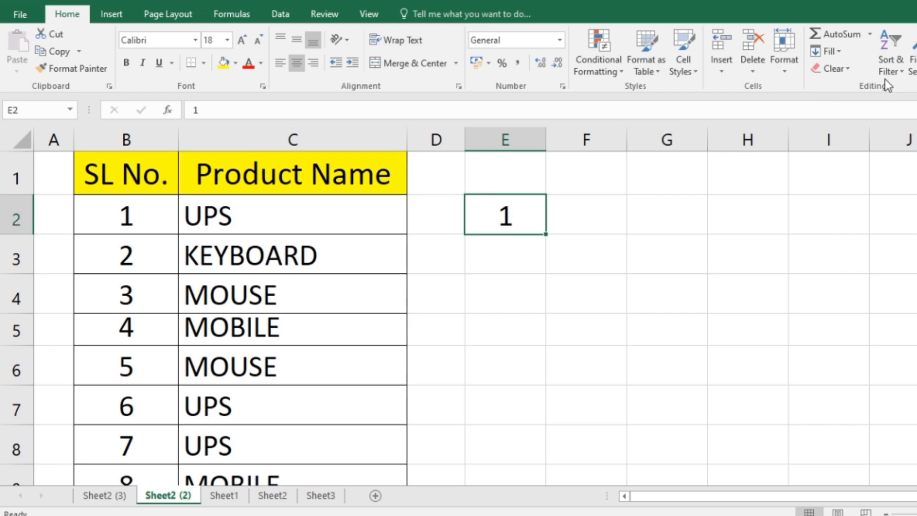
Fill a linear series down column E from E2 with Series in Columns, step value 1 and stop value 100
left_click(838, 52)
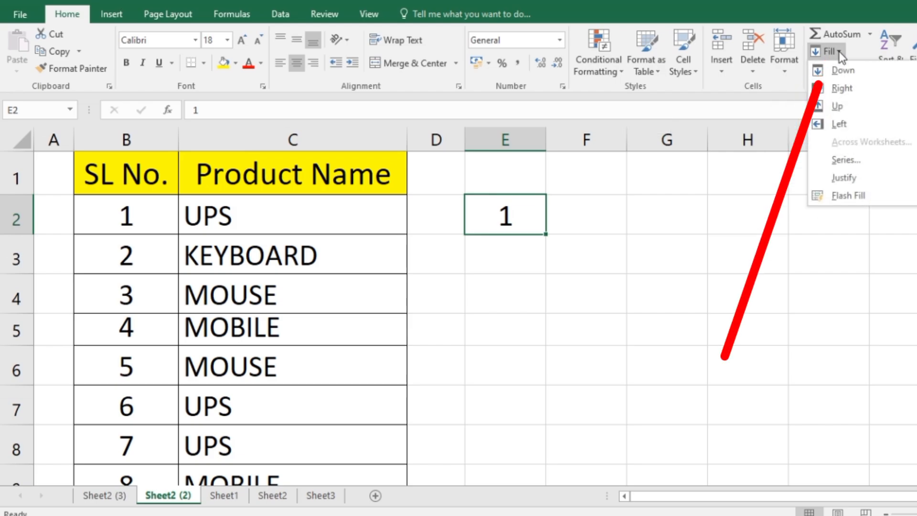
left_click(845, 161)
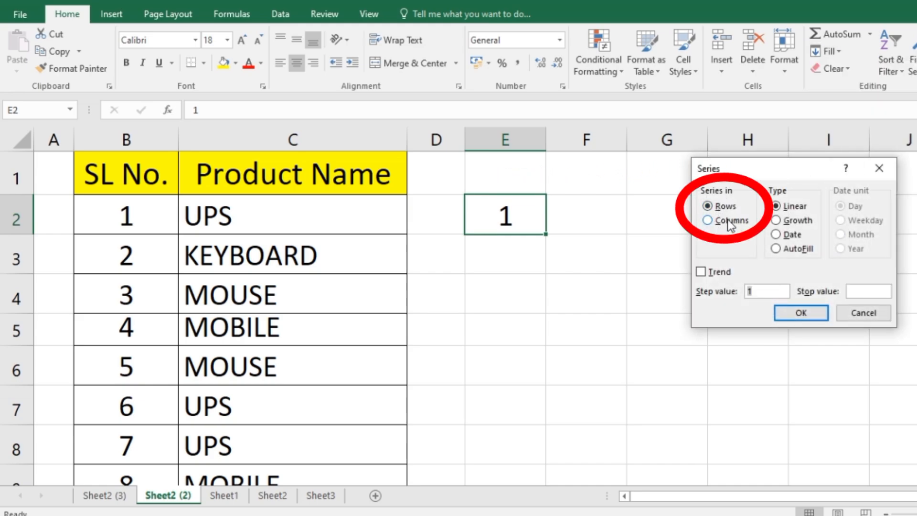
left_click(708, 221)
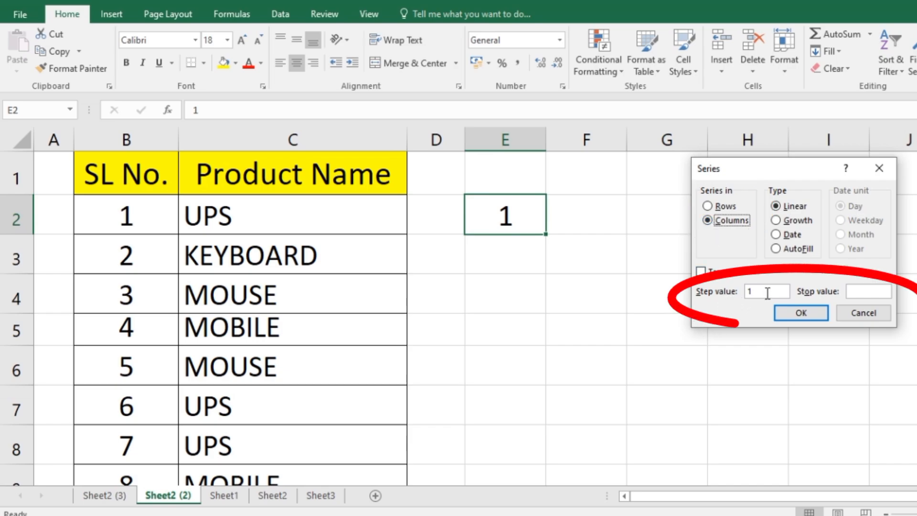
left_click(869, 293)
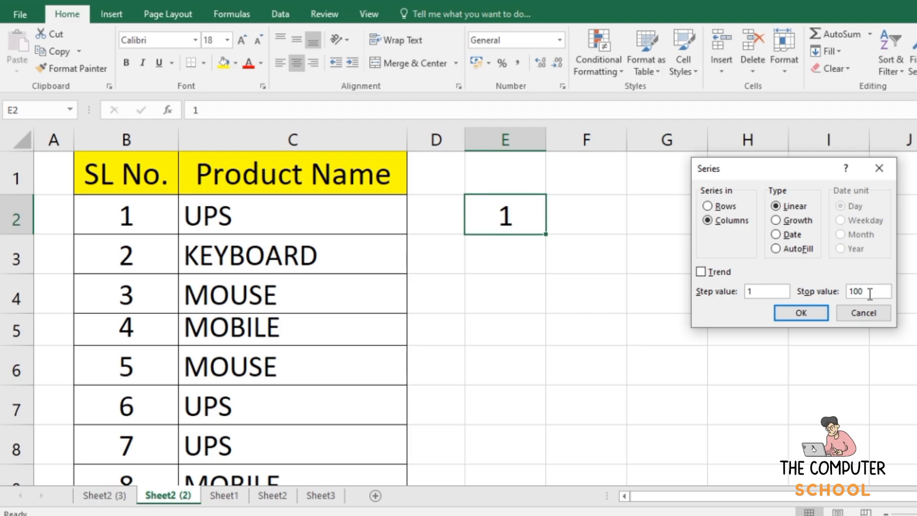
left_click(801, 313)
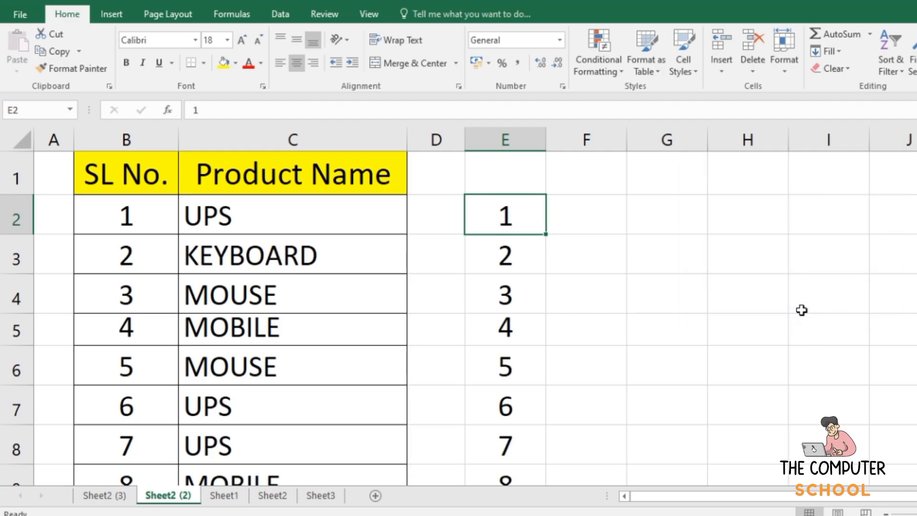
scroll(505, 236, "down", 20)
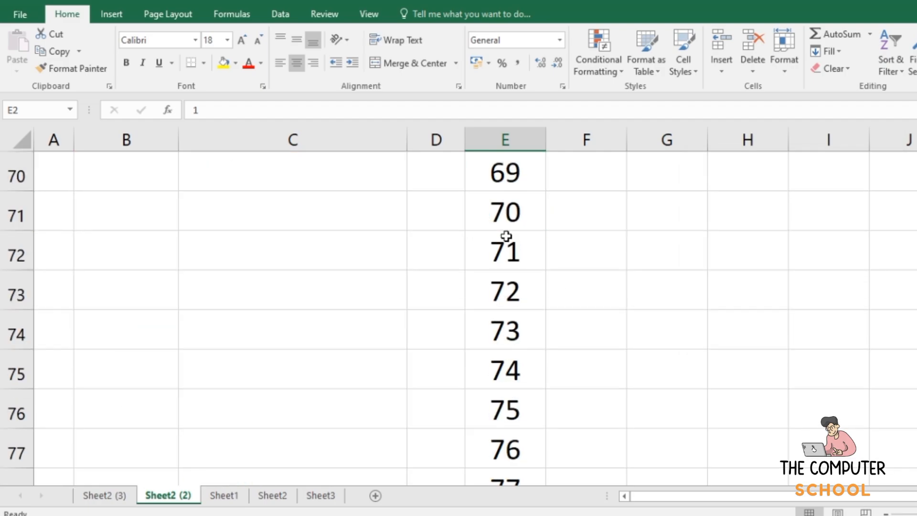
scroll(505, 237, "down", 13)
scroll(505, 237, "up", 4)
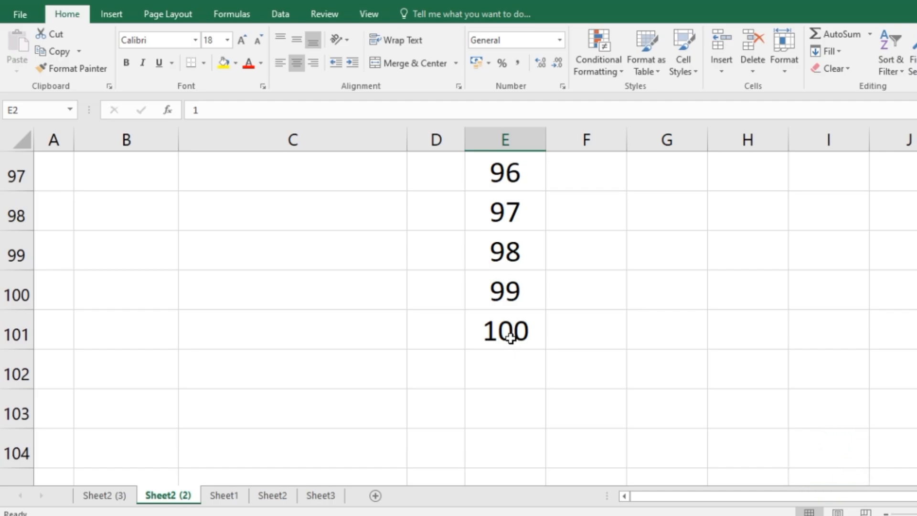
scroll(510, 337, "up", 20)
Enter 2 in F2 and 4 in F3, auto-fill the even-number series down to F11, and check the numbering
left_click(594, 220)
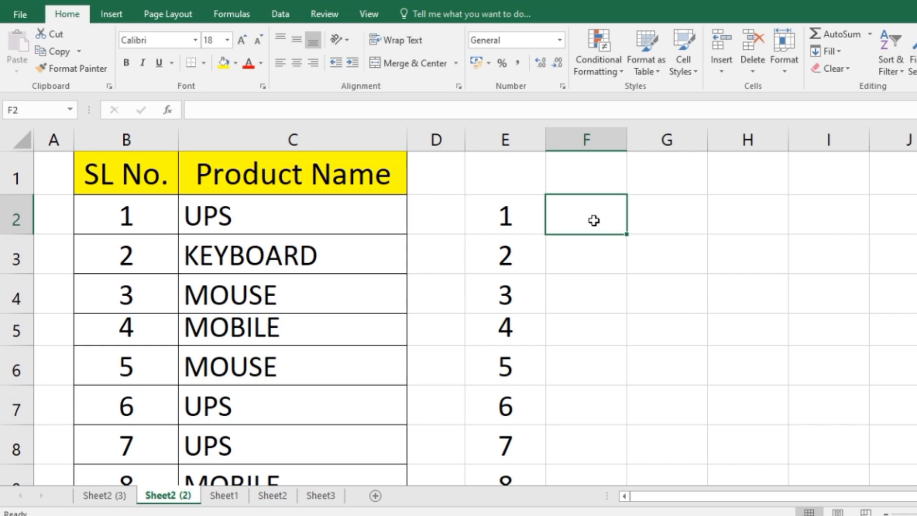
type("2")
key("Return")
type("4")
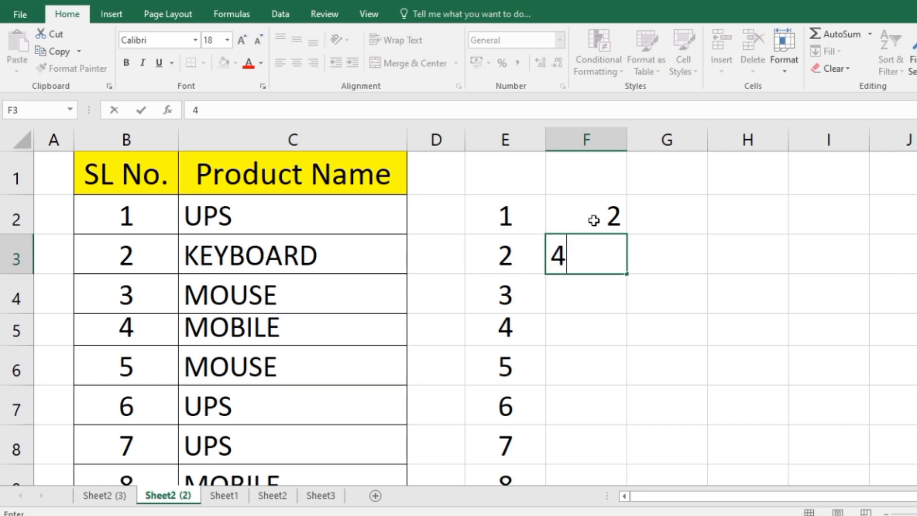
left_click(603, 215)
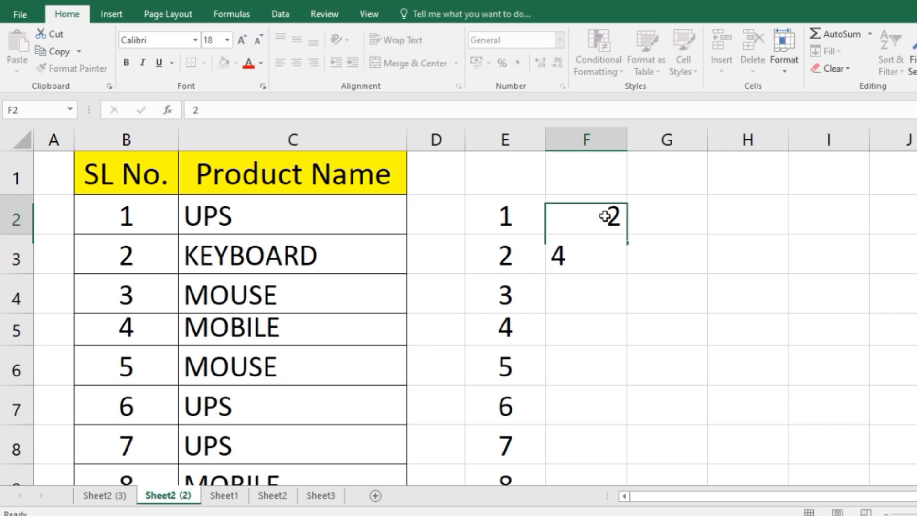
left_click_drag(613, 215, 608, 235)
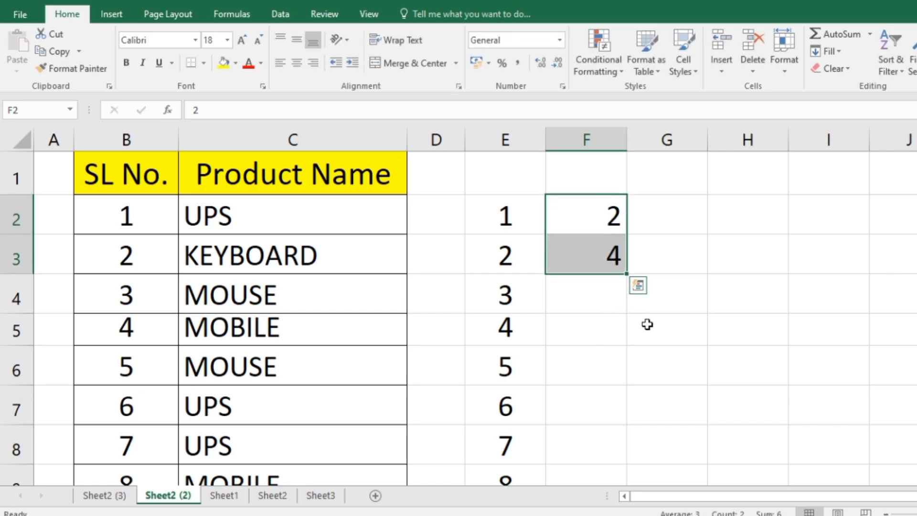
left_click_drag(627, 276, 624, 423)
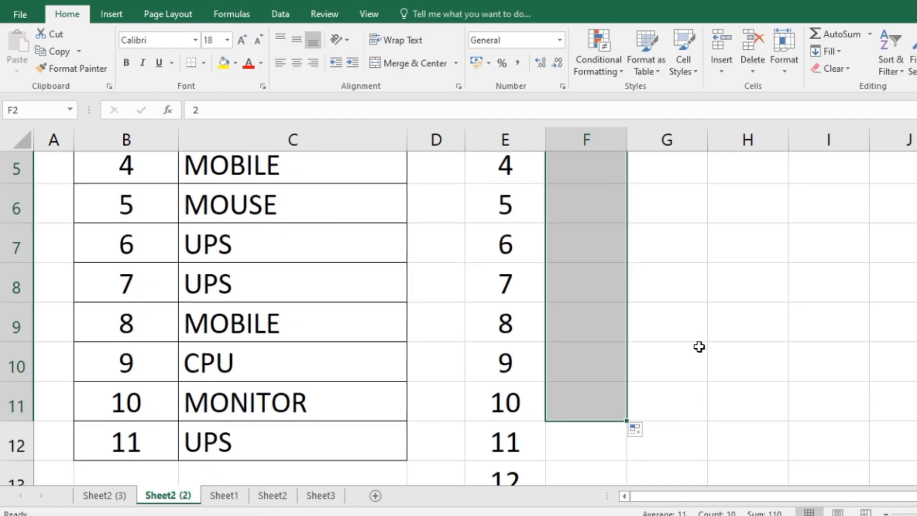
scroll(699, 346, "up", 2)
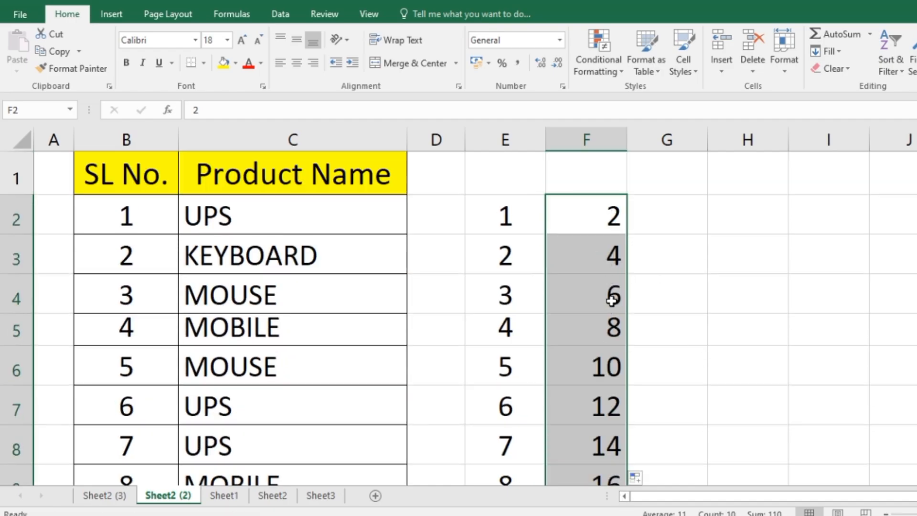
scroll(618, 395, "down", 4)
scroll(636, 356, "up", 2)
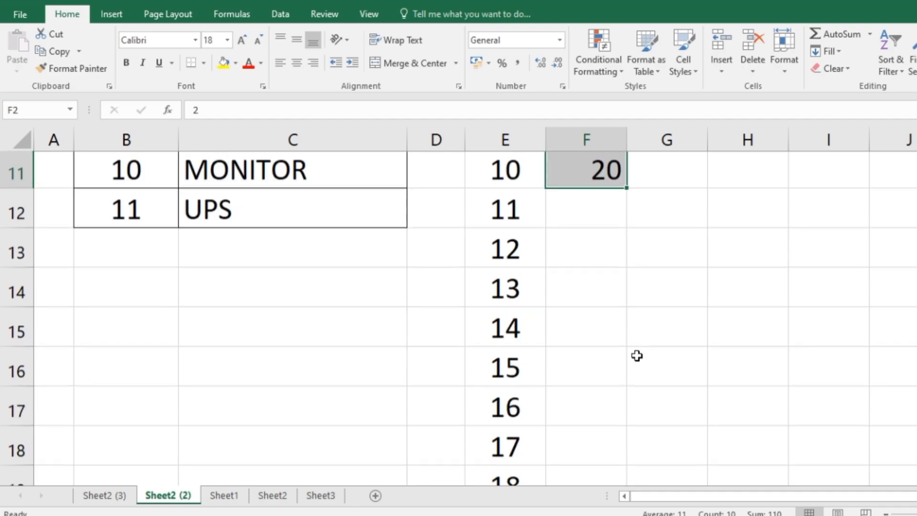
scroll(663, 365, "up", 2)
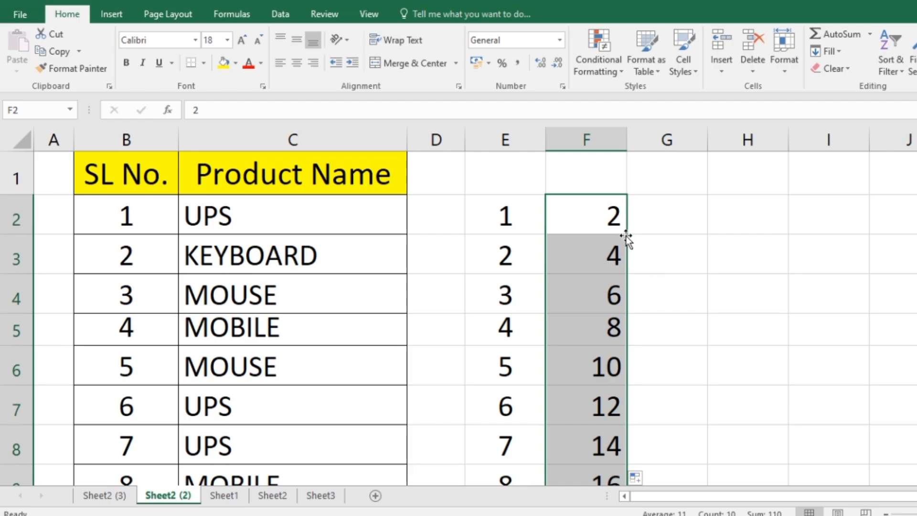
Clear the even numbers in F2:F11 and the number series in column E from E2 down
key("Delete")
left_click(504, 217)
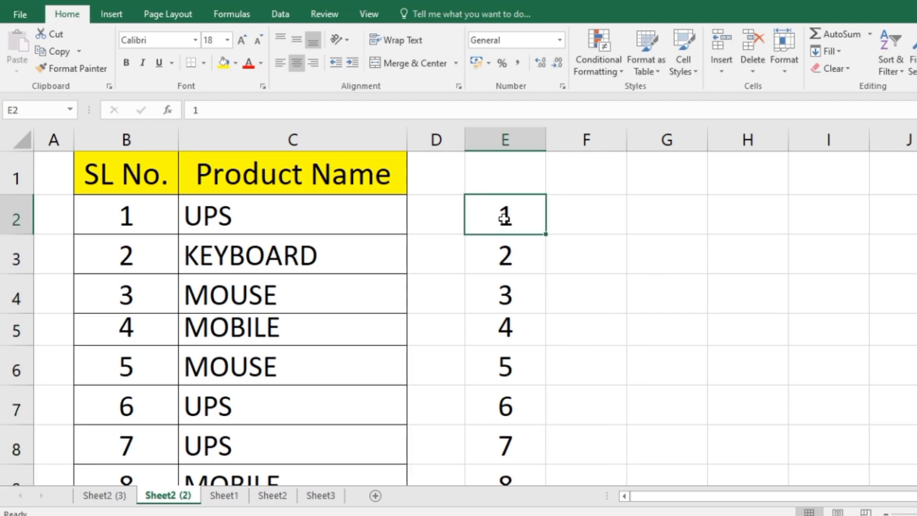
left_click_drag(505, 218, 535, 417)
key("Delete")
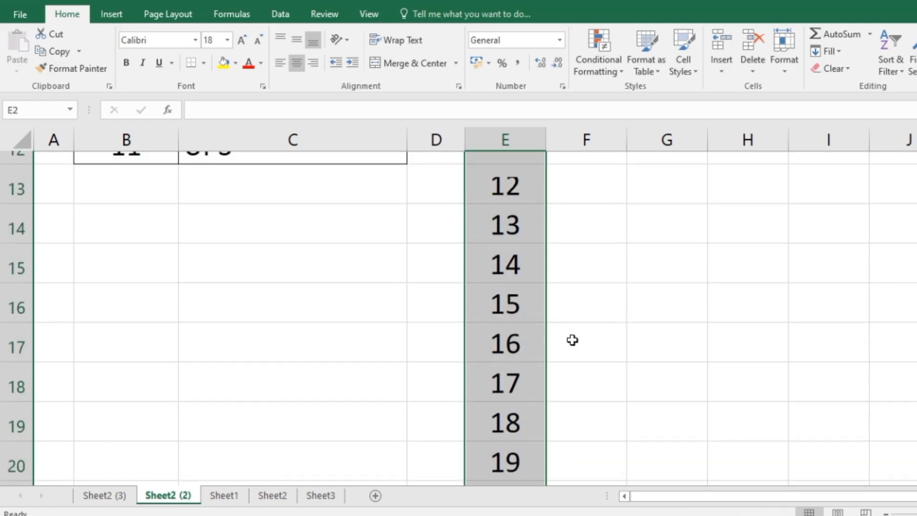
Enter the code SL/01 in E2 and auto-fill it down to E8
scroll(572, 339, "up", 4)
left_click(498, 221)
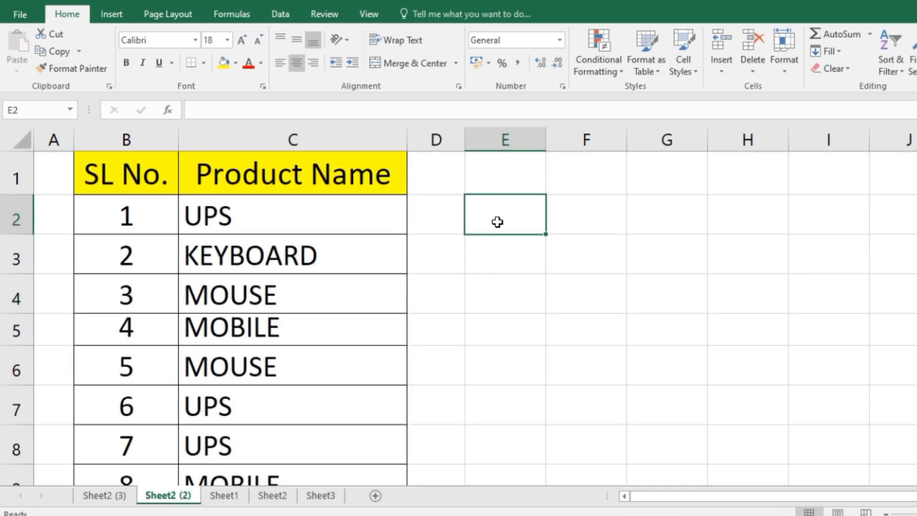
type("SL/01")
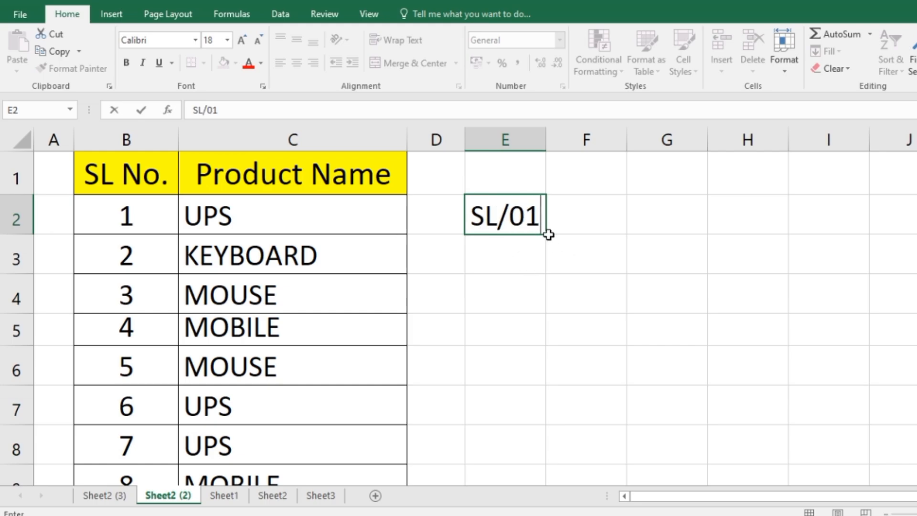
left_click_drag(547, 237, 545, 451)
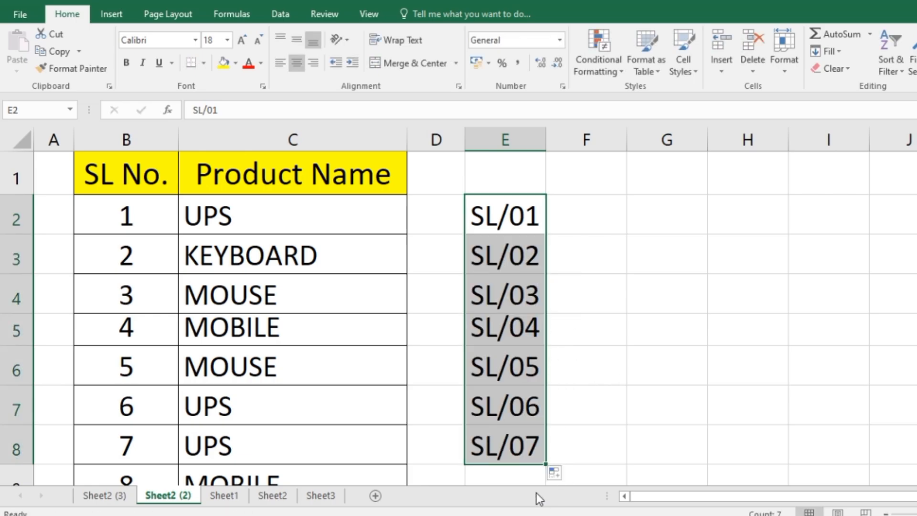
Change the code in E2 to D/F/01, fit column E to its contents, and auto-fill the code down to E8
double_click(502, 216)
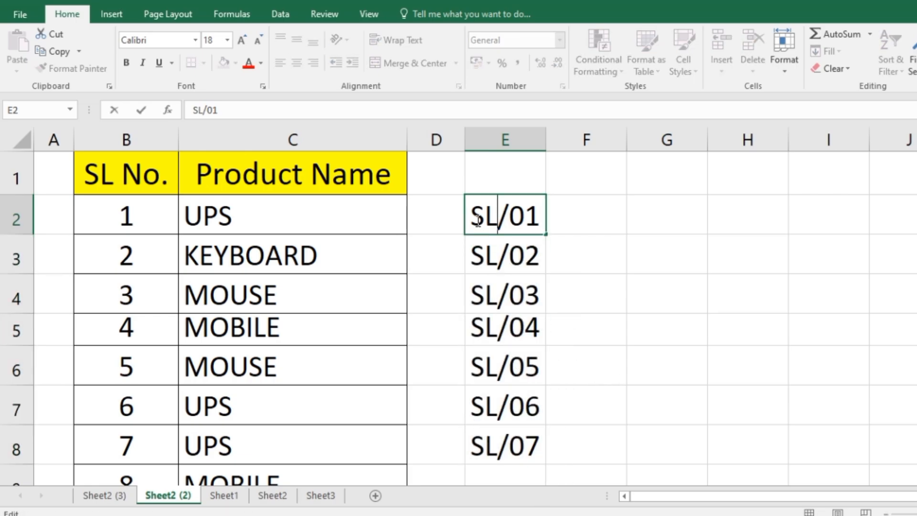
left_click_drag(467, 216, 492, 217)
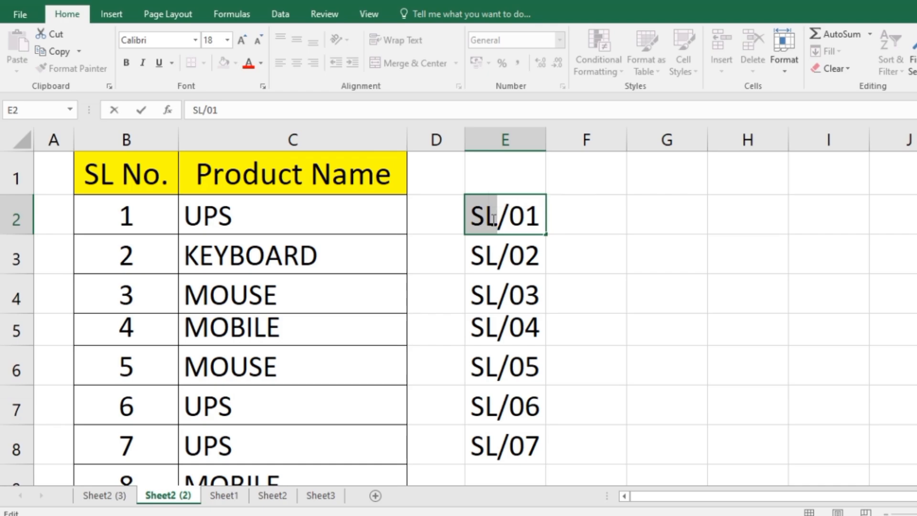
type("D/F")
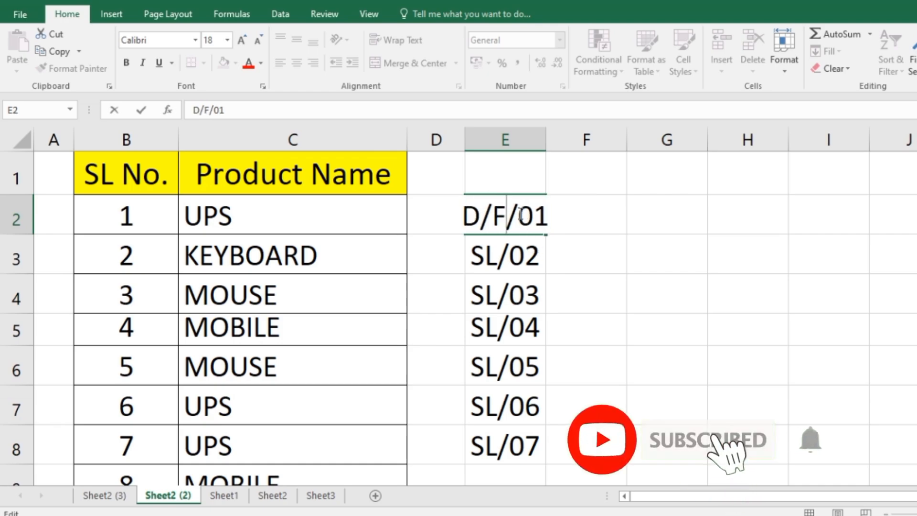
key("Right")
left_click(641, 249)
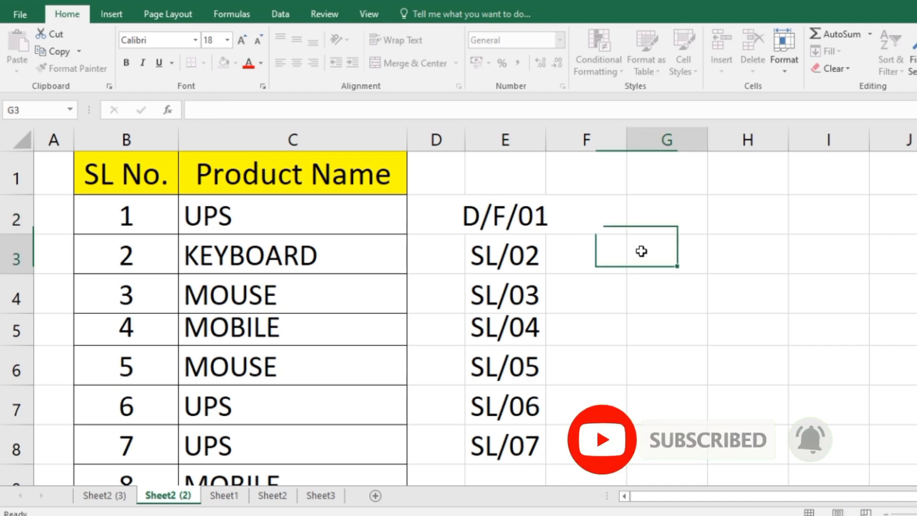
left_click(530, 217)
double_click(546, 138)
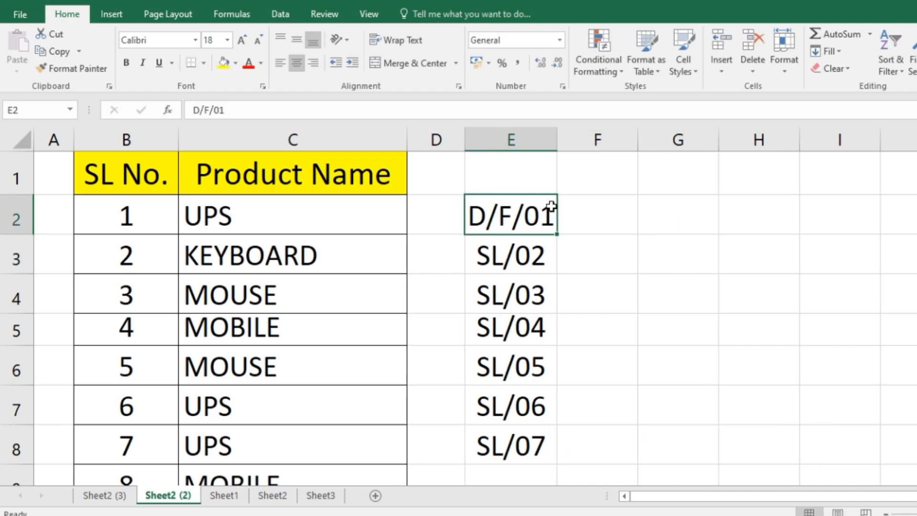
double_click(556, 233)
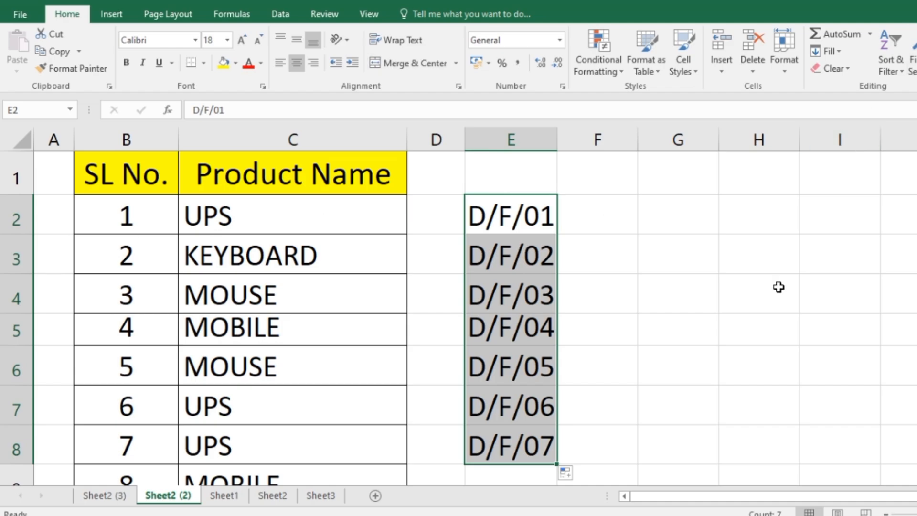
Clear the codes in E2:E8 and the serial numbers in B2:B12, leaving B2 selected
key("Delete")
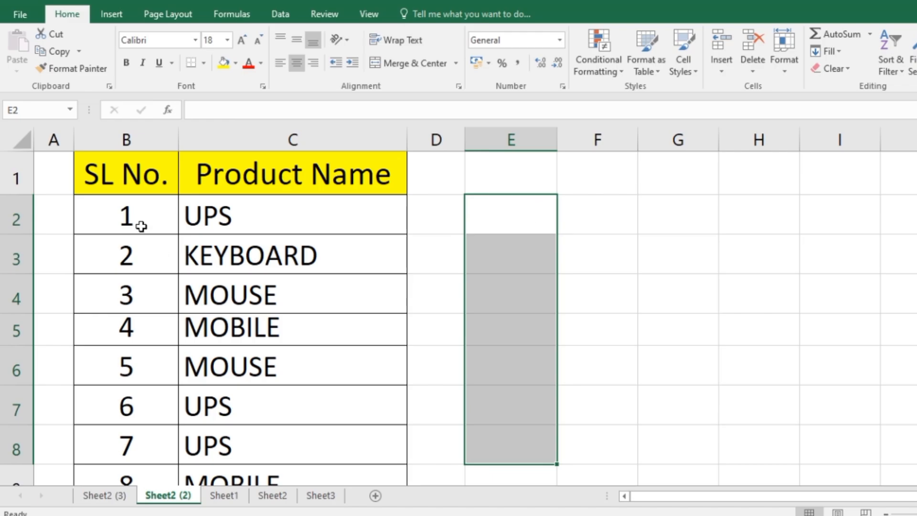
left_click_drag(129, 215, 139, 444)
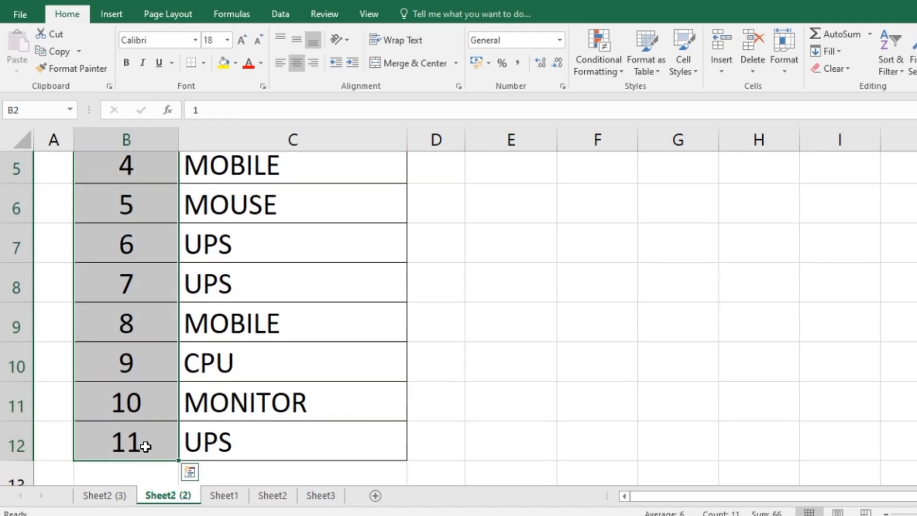
key("Delete")
scroll(167, 382, "up", 2)
left_click(139, 216)
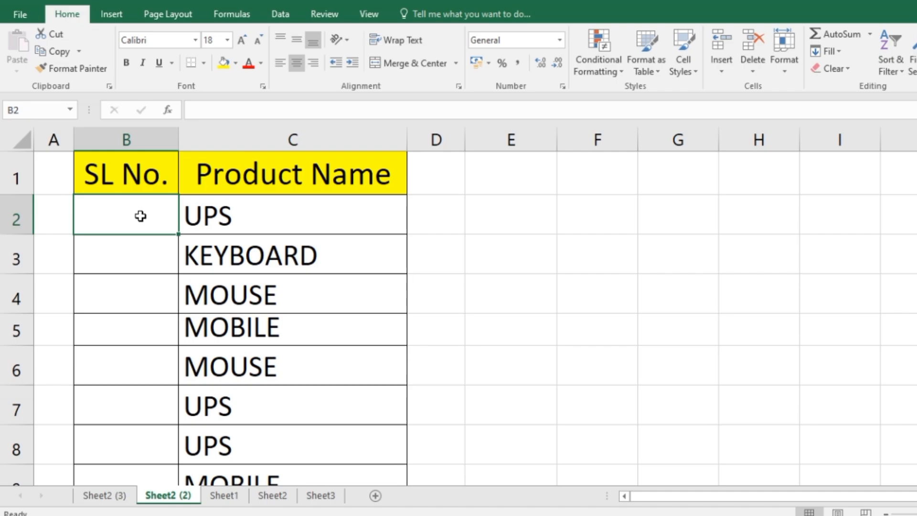
type("ROW")
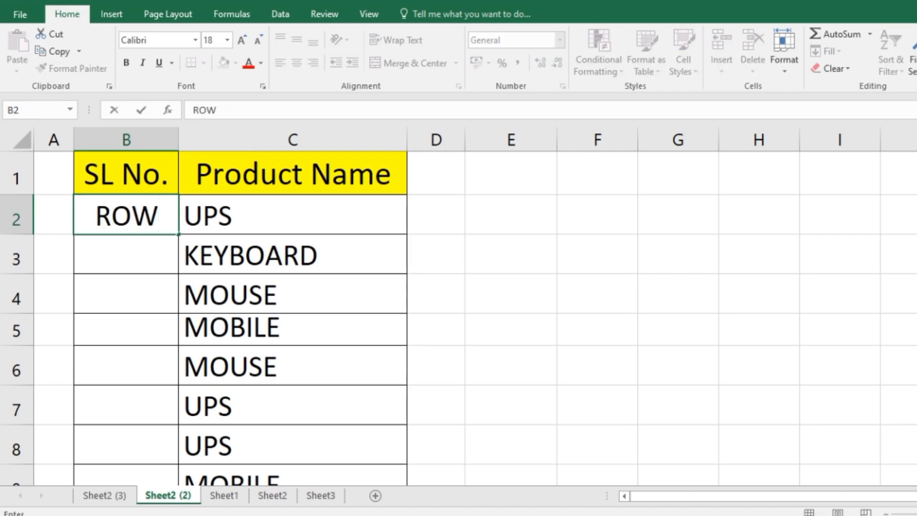
key("BackSpace")
key("BackSpace")
key("BackSpace")
Enter the formula =ROW(B1) in B2, referencing the SL No. header cell
type("=ROW")
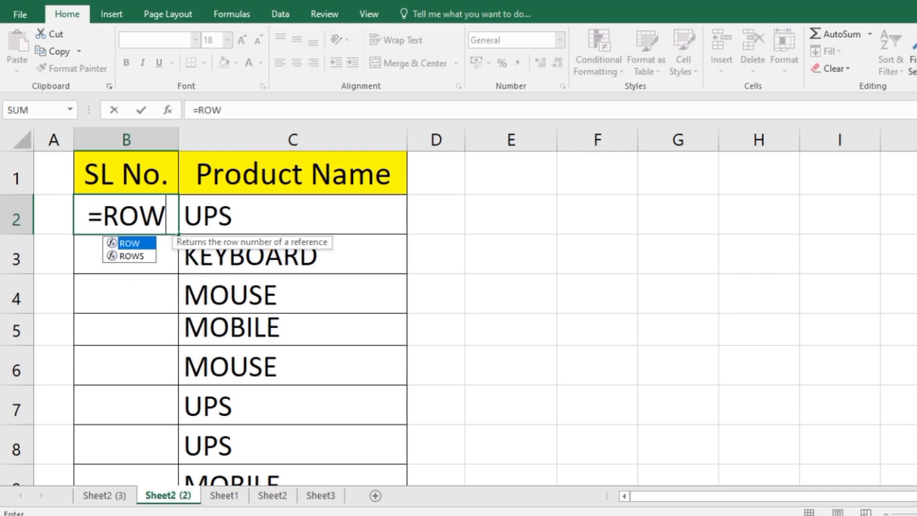
double_click(143, 246)
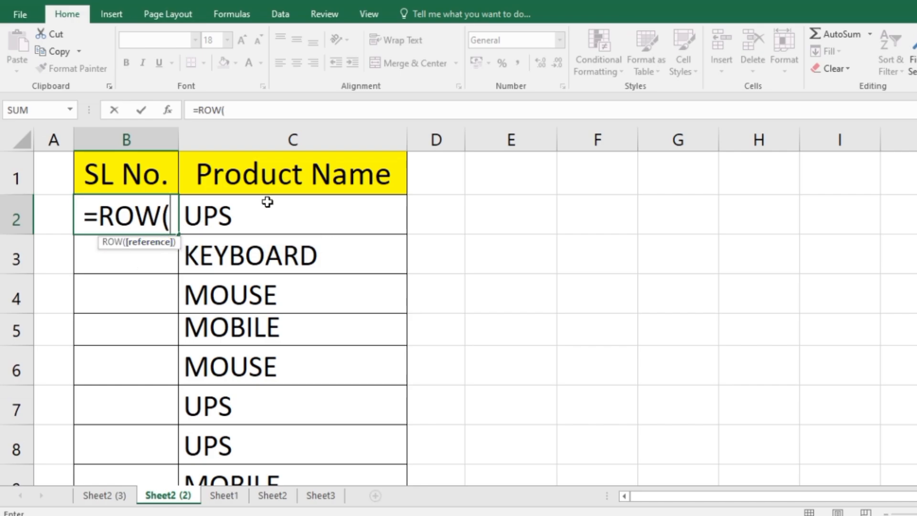
left_click(128, 179)
type(")")
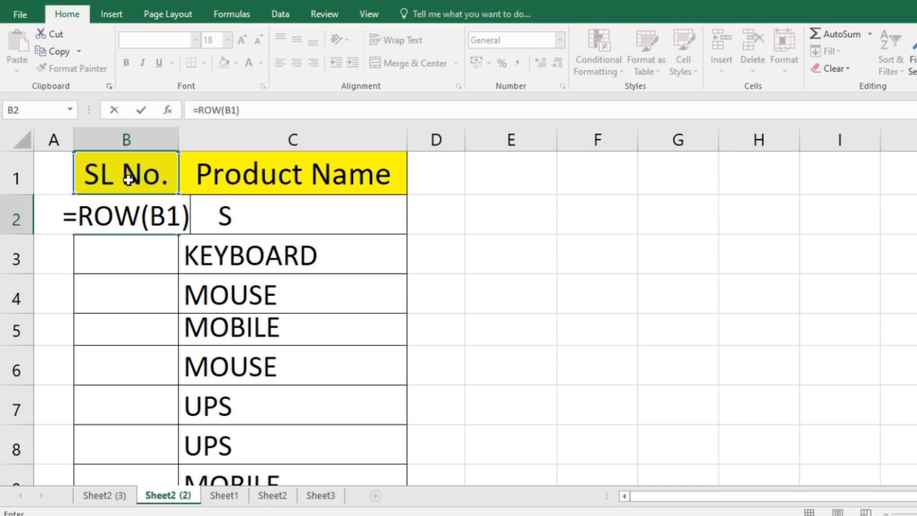
key("Return")
Auto-fill the ROW formula from B2 down to B12 and check the serial numbers
left_click(127, 214)
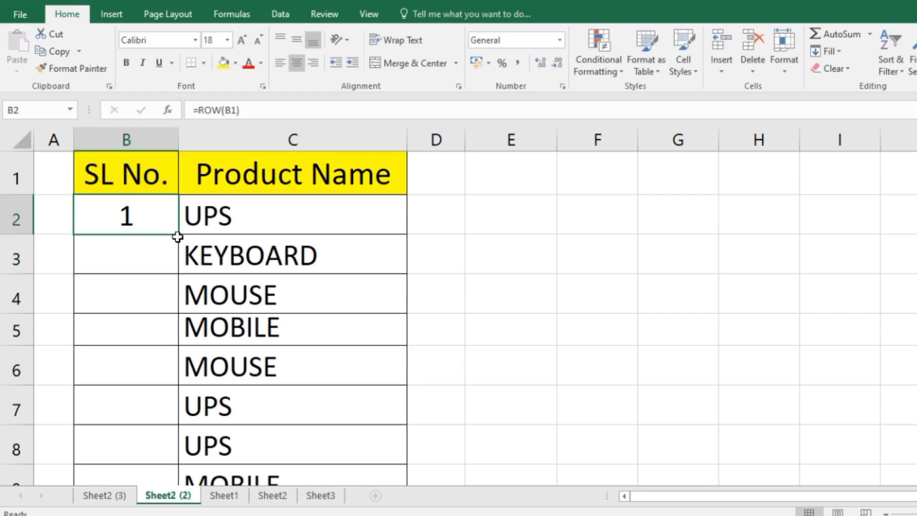
double_click(177, 237)
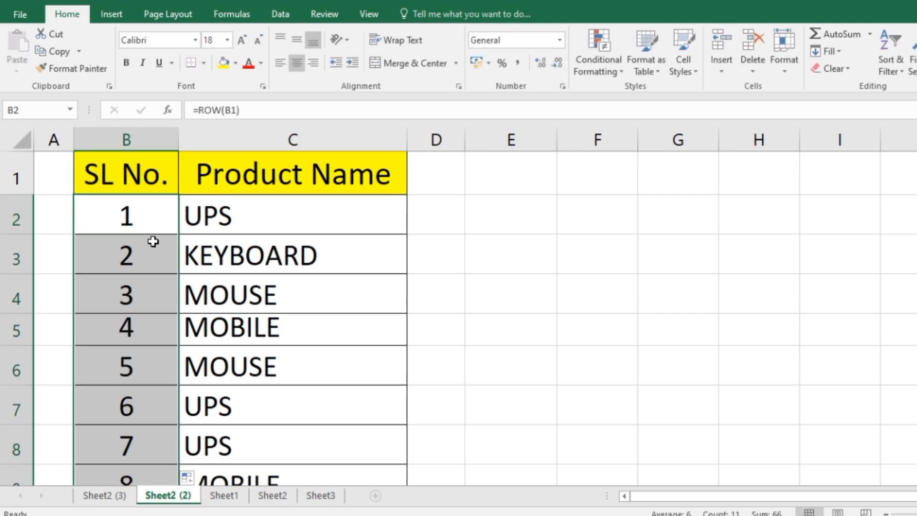
scroll(153, 240, "down", 2)
scroll(138, 341, "up", 2)
Insert a blank row above the table's header row
left_click(22, 178)
right_click(22, 176)
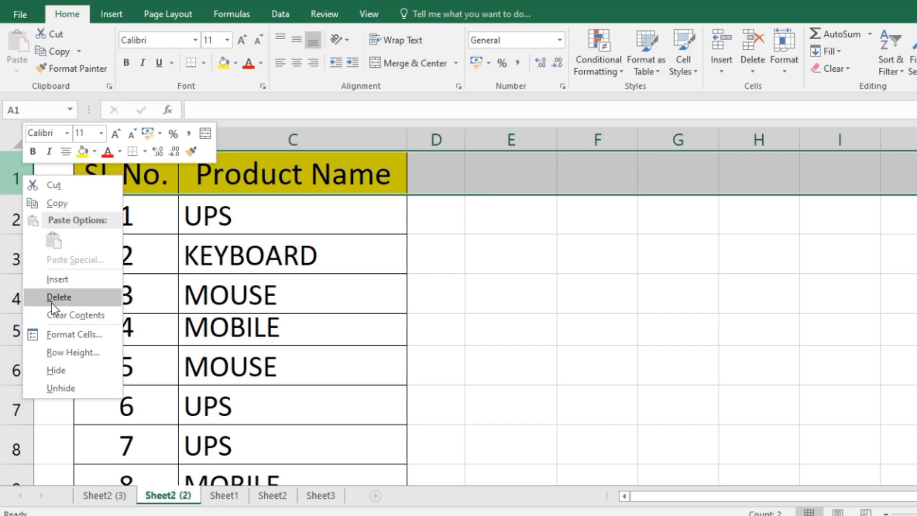
left_click(73, 279)
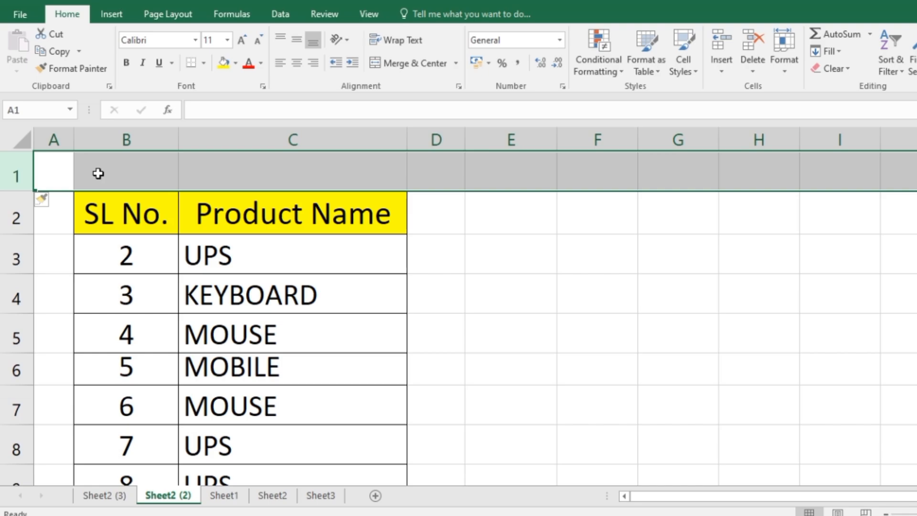
Change the formula in B3 to =ROW(B1:B2) and auto-fill it down to B13
left_click(151, 261)
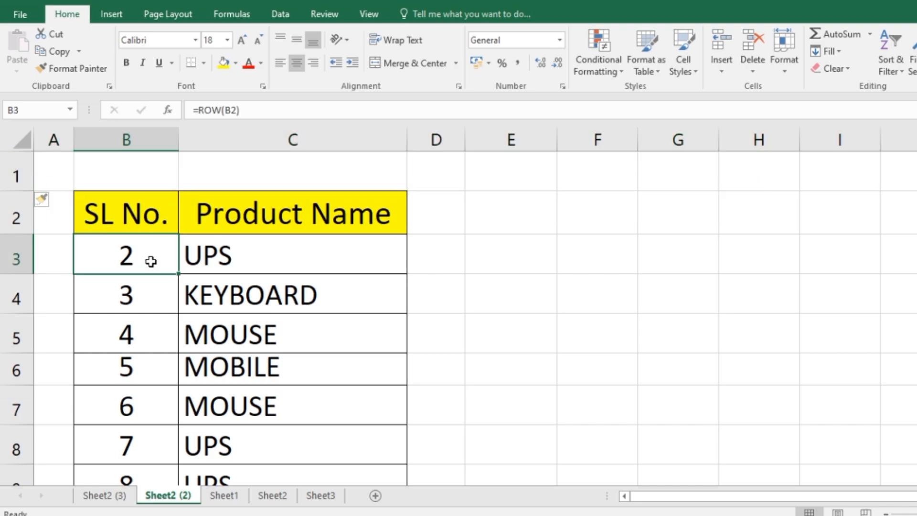
double_click(151, 261)
left_click_drag(155, 255, 179, 256)
key("BackSpace")
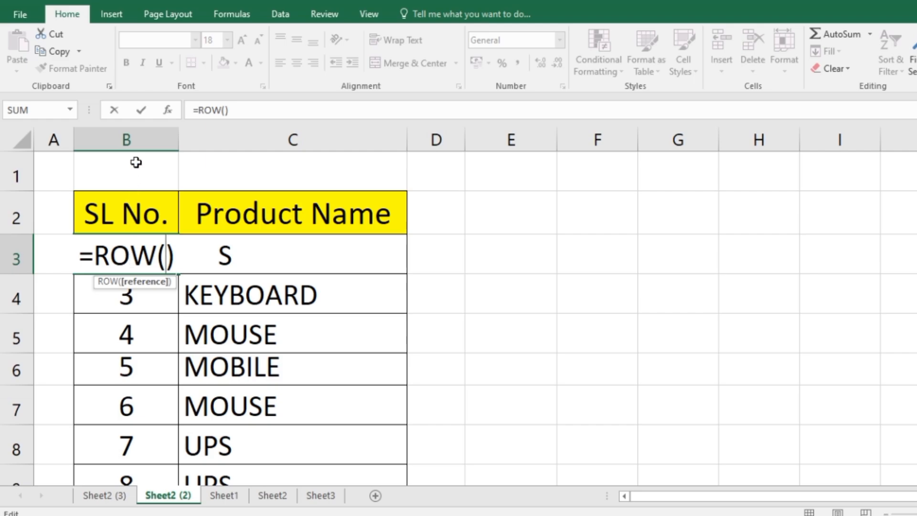
left_click_drag(136, 163, 137, 207)
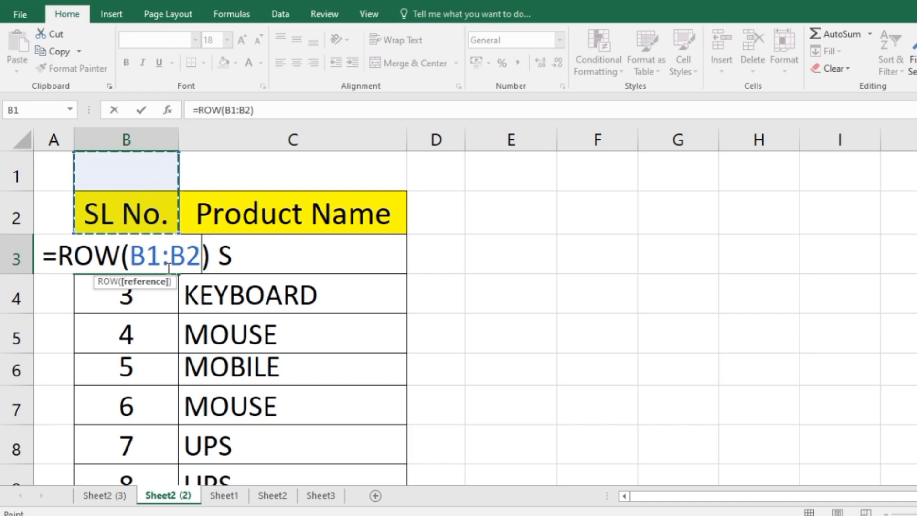
key("Return")
left_click(165, 265)
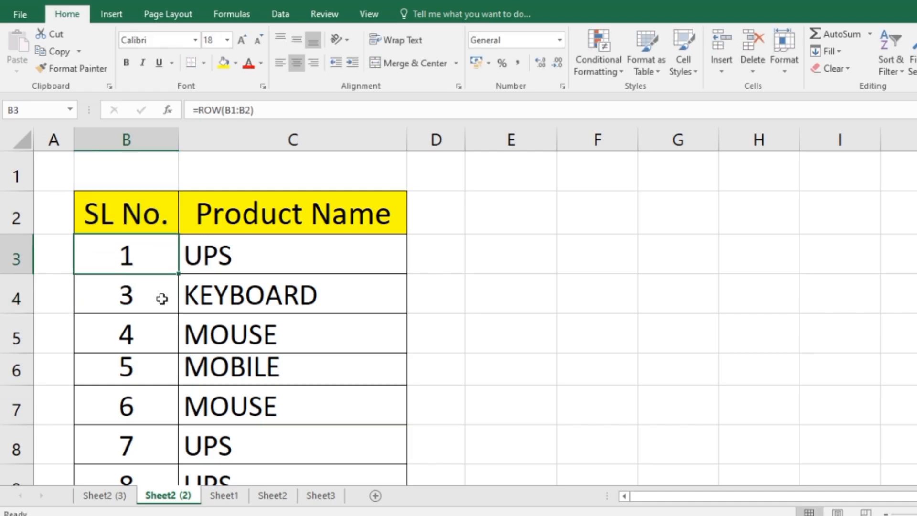
double_click(178, 277)
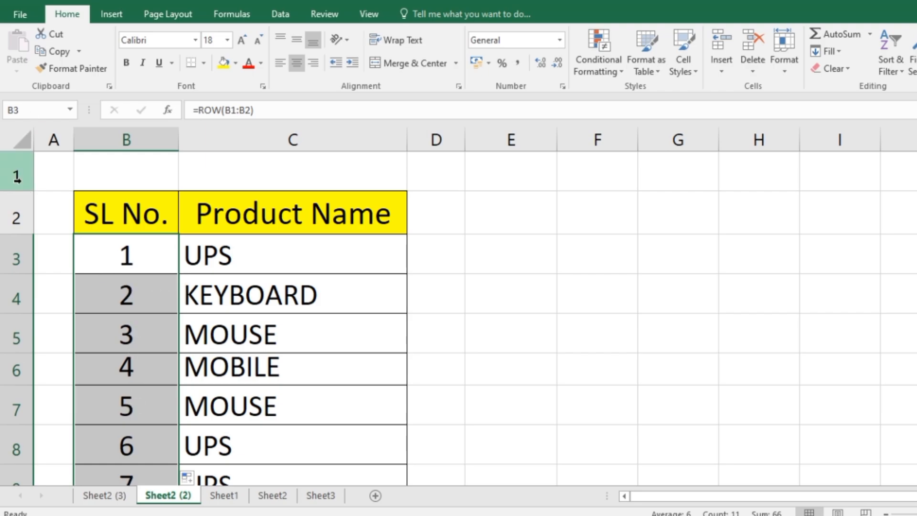
Undo the ROW(B1:B2) auto-fill, the formula change and the blank row inserted above the header
key("ctrl+z")
key("ctrl+z")
key("ctrl+z")
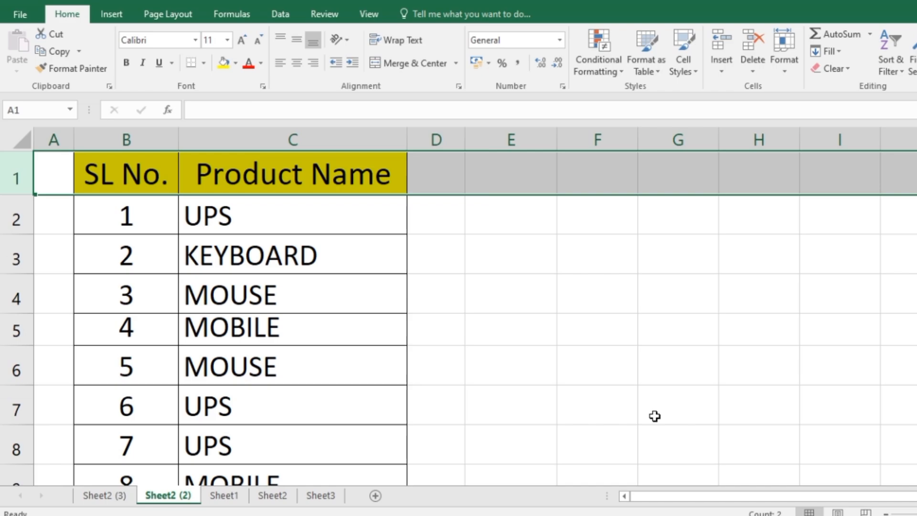
Replace the formula in B2 with =ROW(1:1), referencing the whole first row
left_click(141, 218)
double_click(141, 219)
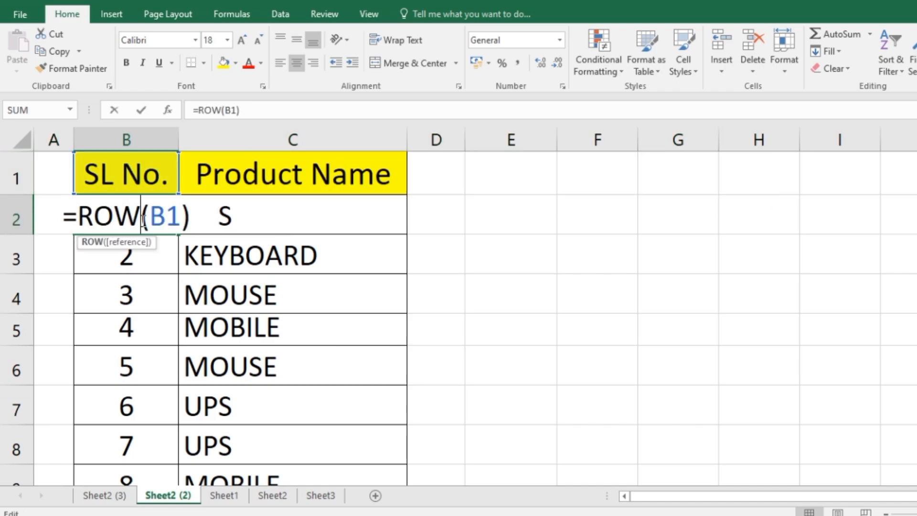
left_click_drag(77, 217, 239, 219)
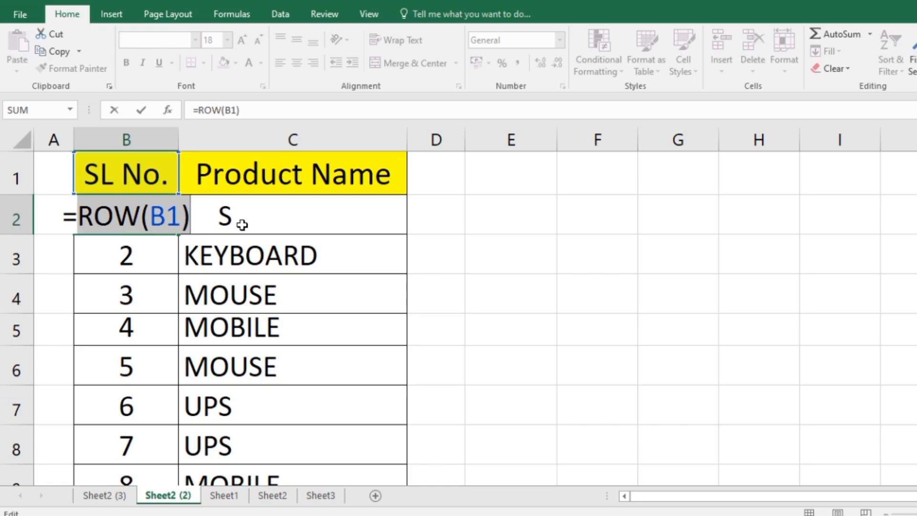
key("BackSpace")
key("BackSpace")
type("=ROW")
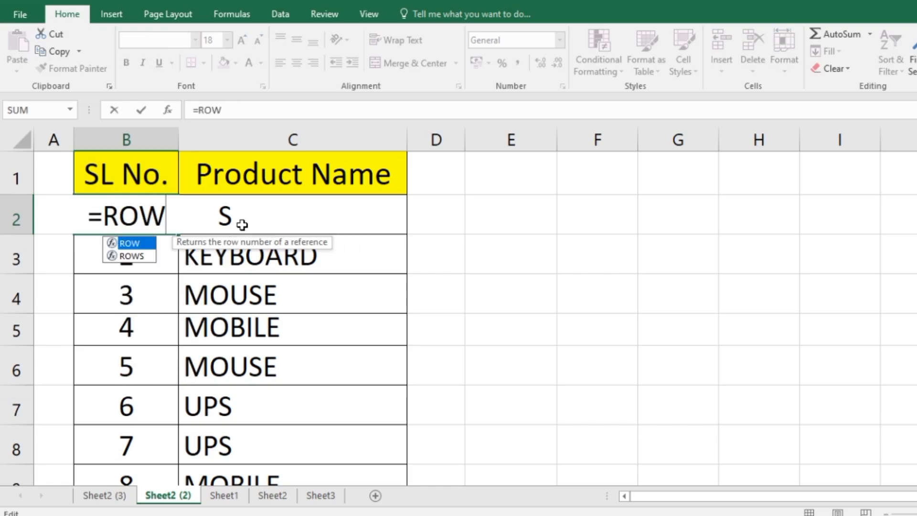
type(")")
key("BackSpace")
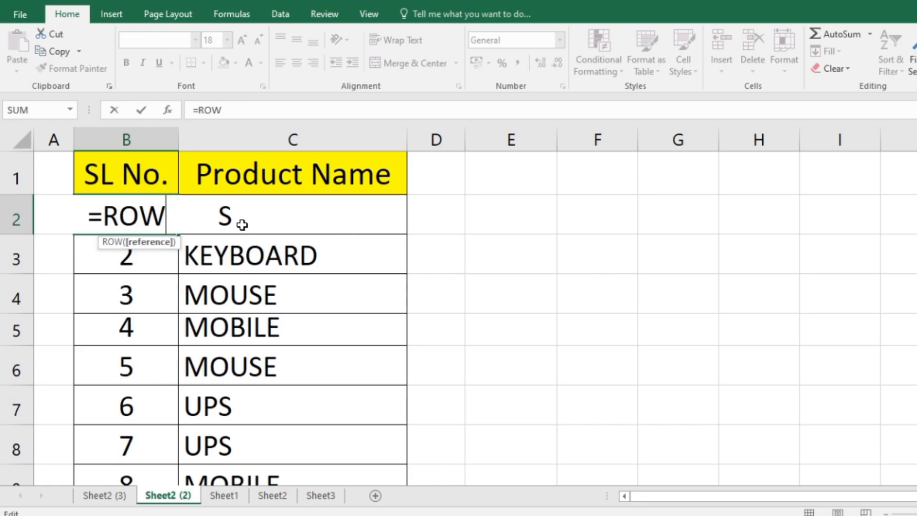
type("(1")
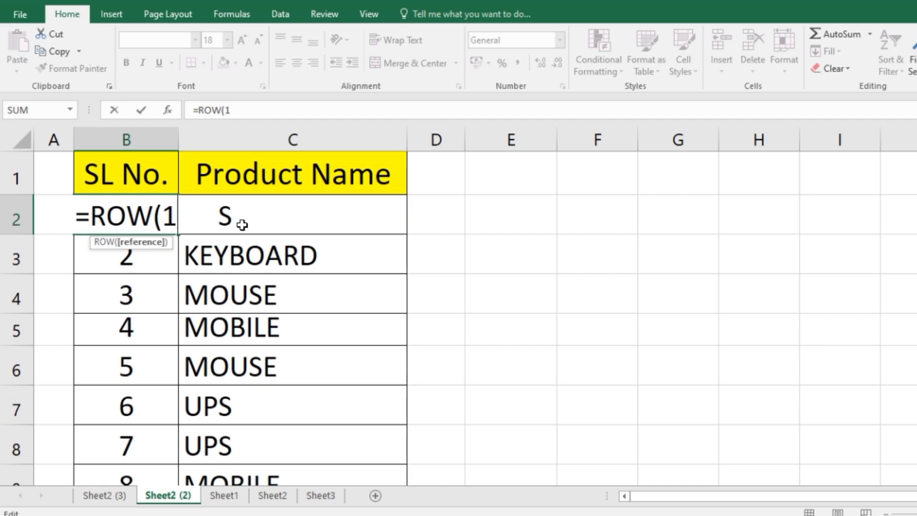
type(":)")
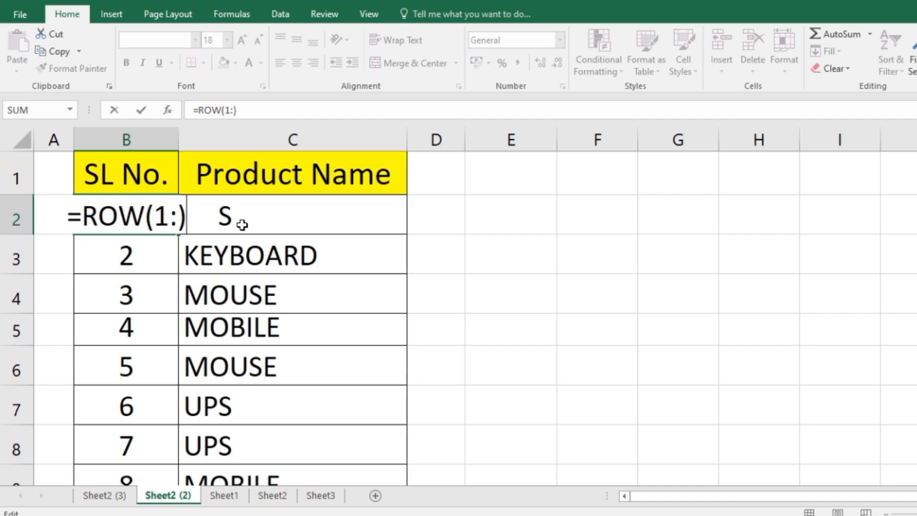
key("Return")
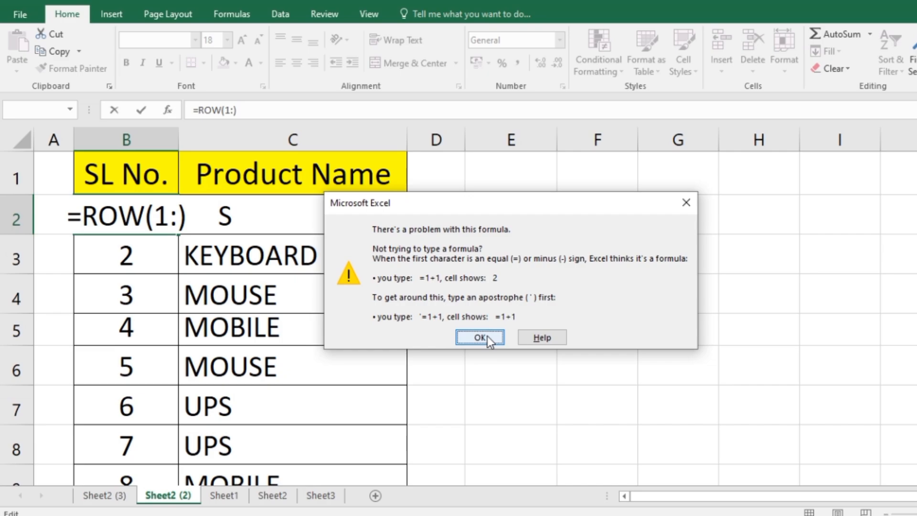
left_click(682, 200)
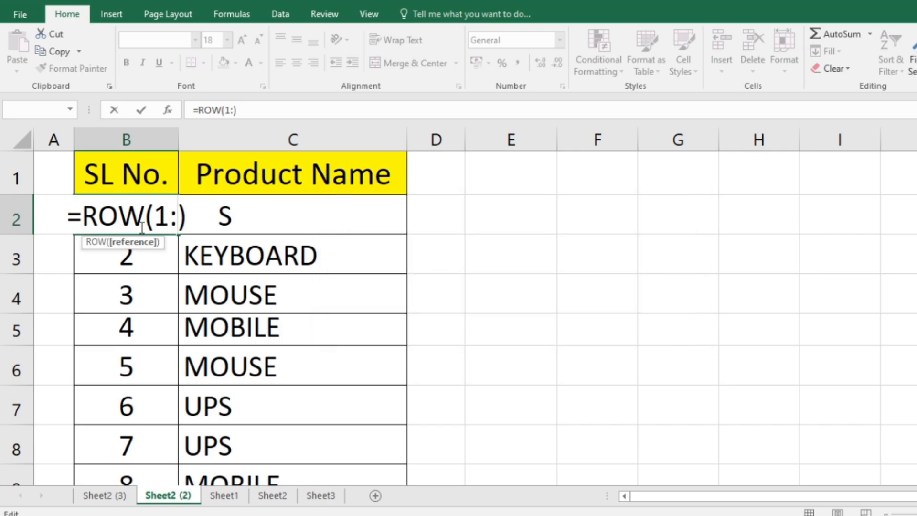
type("1")
key("Return")
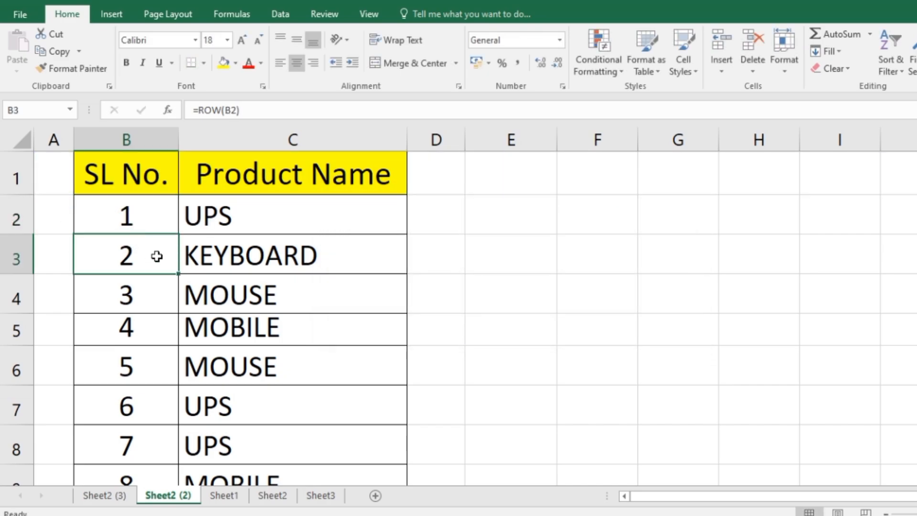
Clear the old serial number formulas from B3 to B9
left_click(139, 232)
left_click_drag(135, 260, 143, 464)
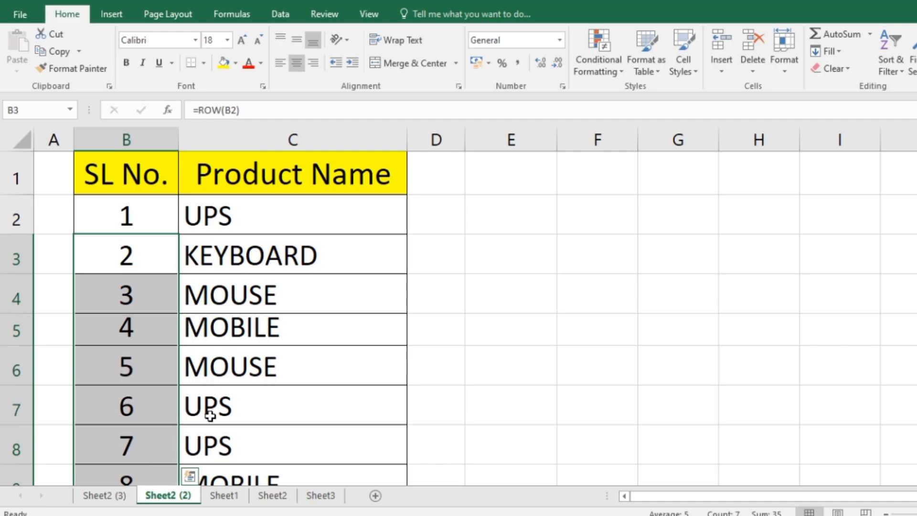
key("Delete")
Auto-fill the =ROW(1:1) formula from B2 down to B9 and check the numbering through the end of the list
left_click(146, 229)
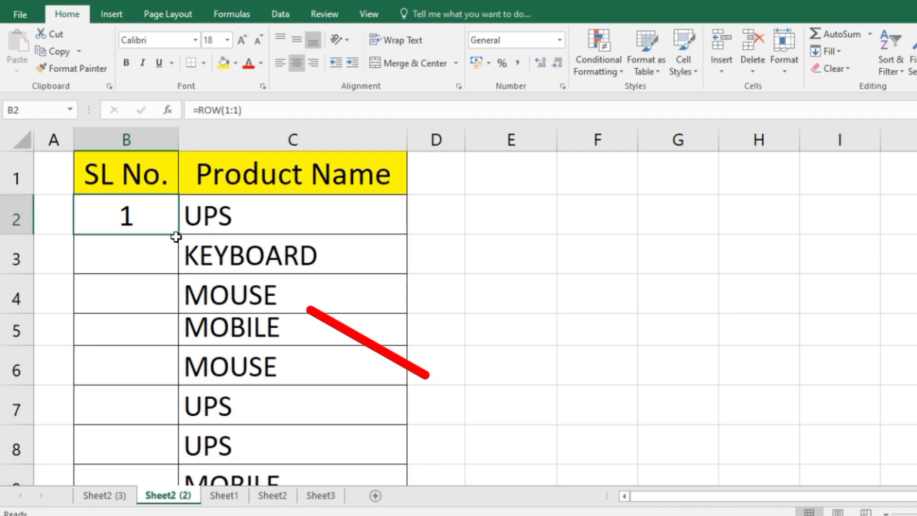
double_click(178, 235)
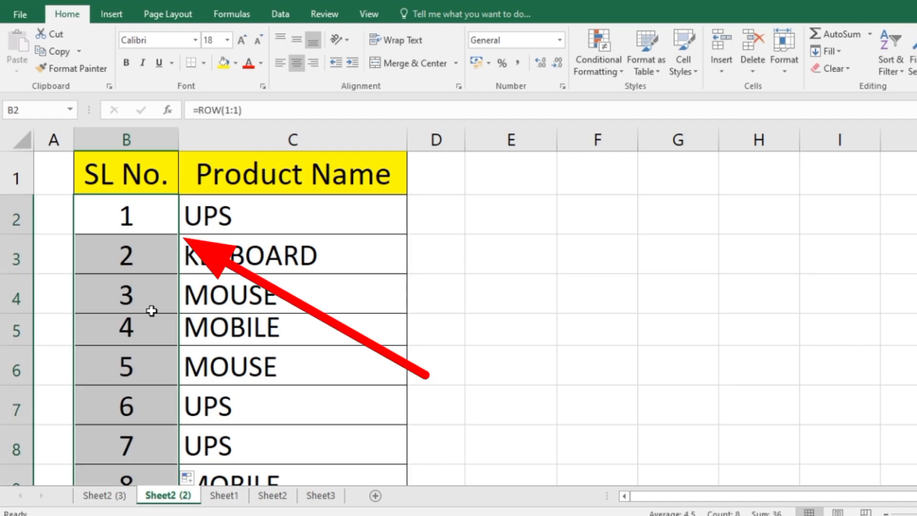
scroll(151, 307, "down", 2)
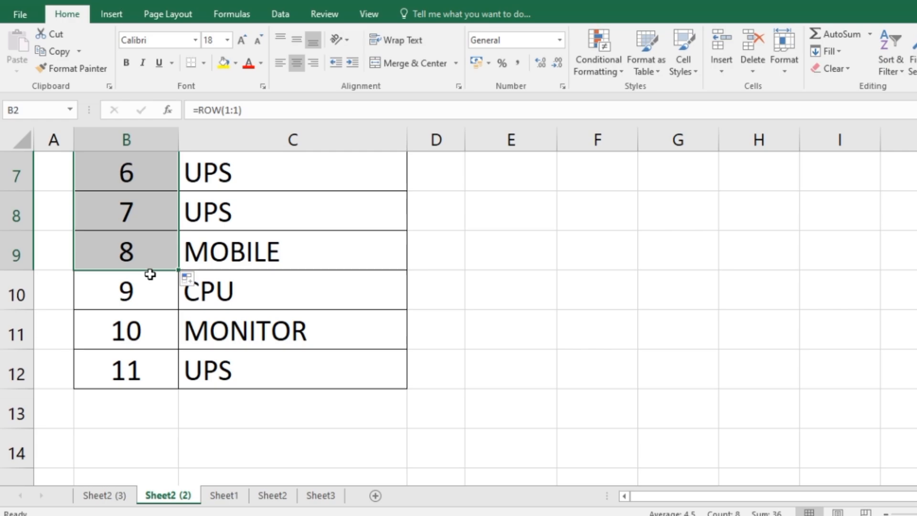
left_click(659, 367)
scroll(55, 260, "up", 2)
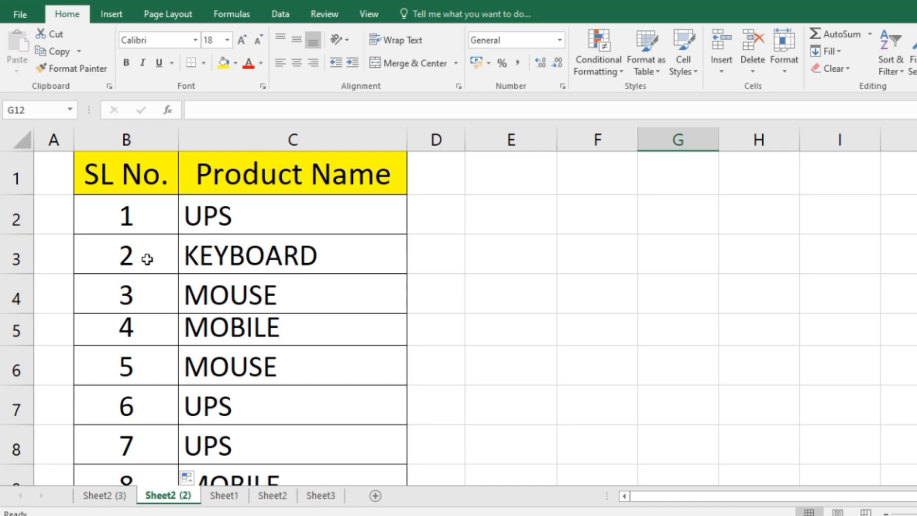
Clear all serial numbers from B2 to B12
left_click_drag(145, 217, 137, 452)
key("Delete")
scroll(136, 415, "up", 2)
Enter the formula =ROW(1:1) in B6, partway down the SL No. column
left_click(125, 378)
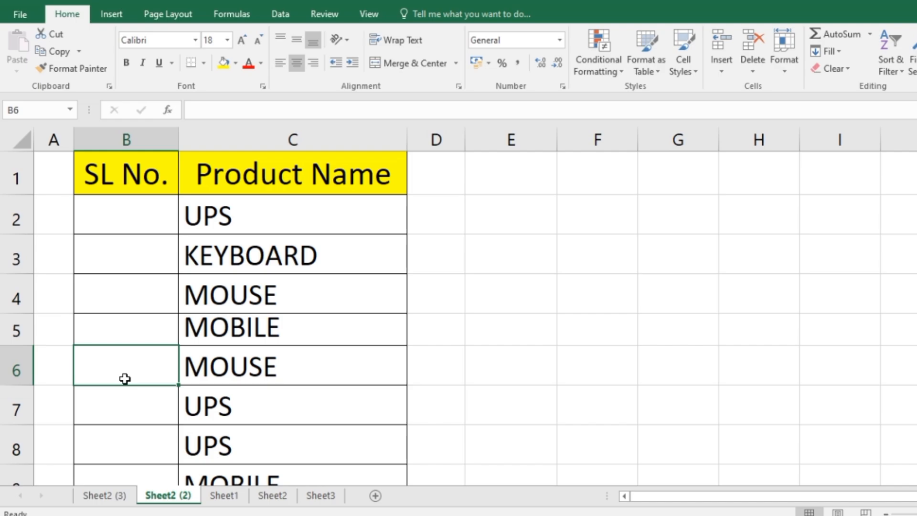
type("=ROW")
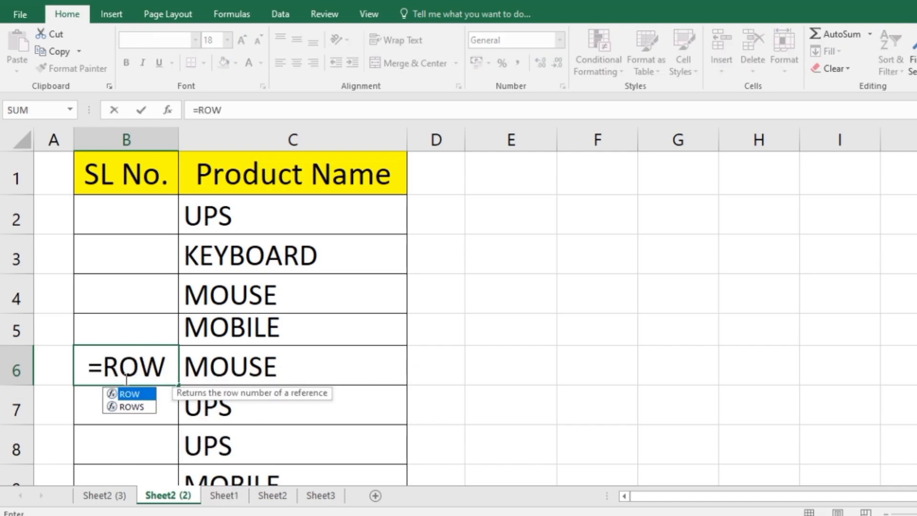
type("(")
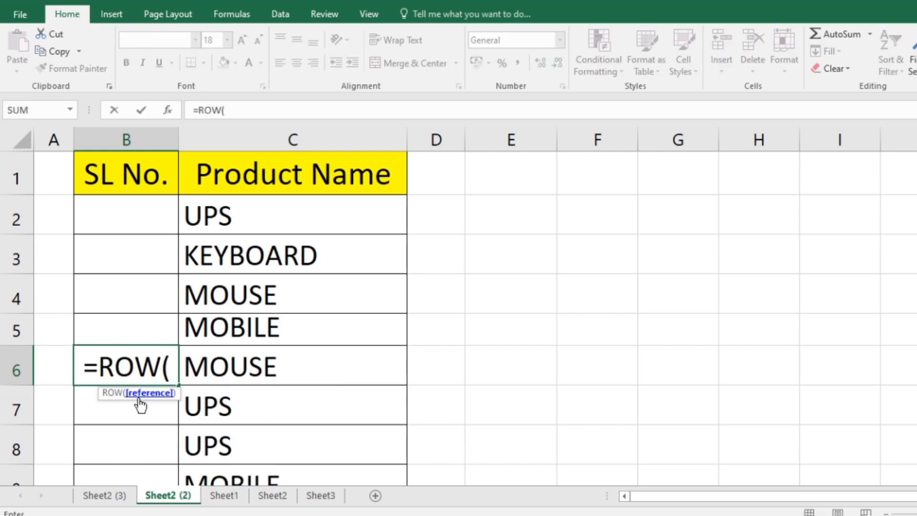
type("1:1)")
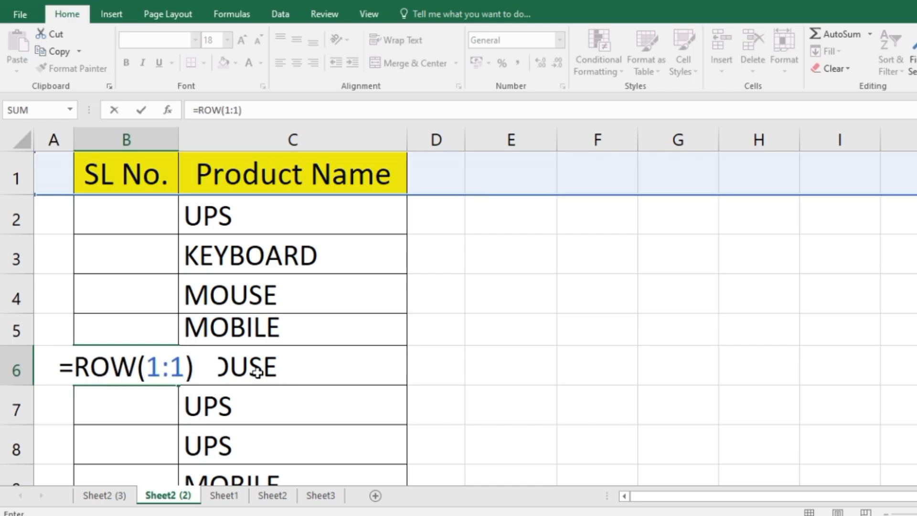
key("Return")
Auto-fill the ROW formula from B6 down to B12 and check the resulting numbers
key("Up")
scroll(184, 293, "down", 1)
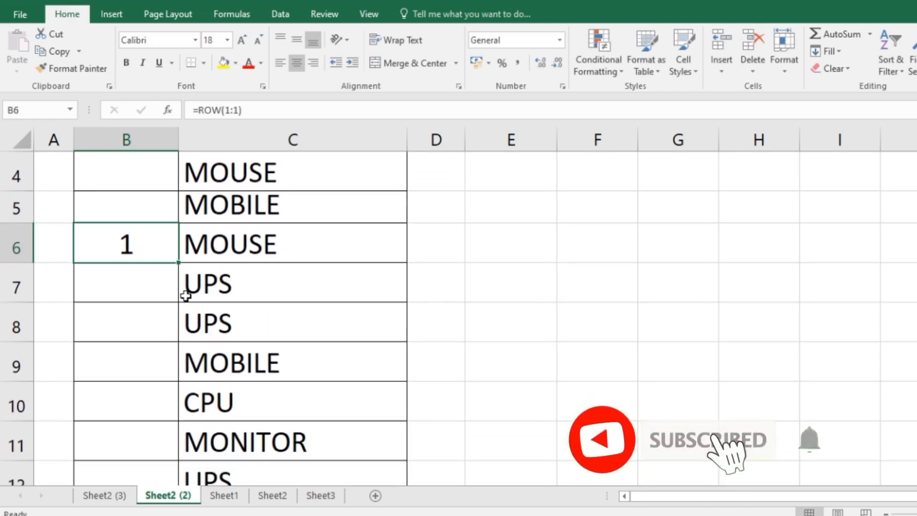
double_click(177, 263)
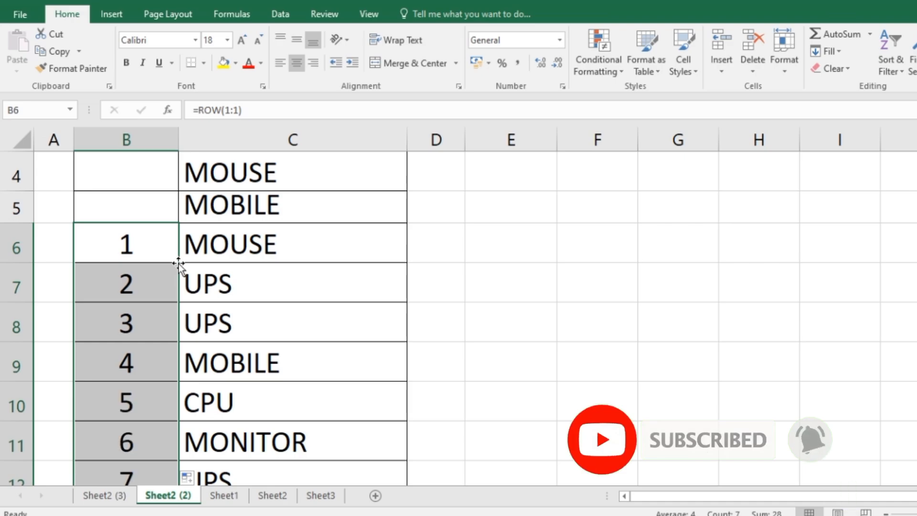
scroll(153, 378, "down", 2)
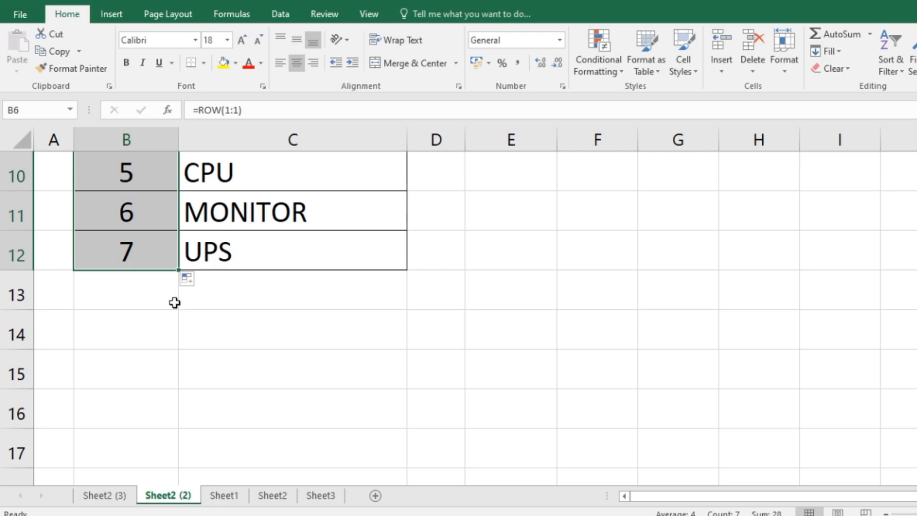
scroll(174, 302, "up", 2)
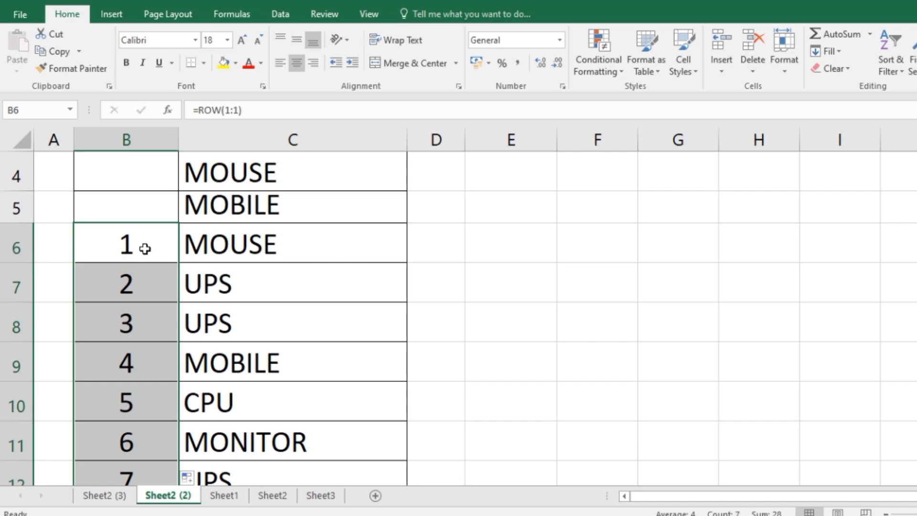
Clear the serial numbers from B6 to B12
left_click_drag(143, 247, 135, 409)
scroll(136, 425, "down", 1)
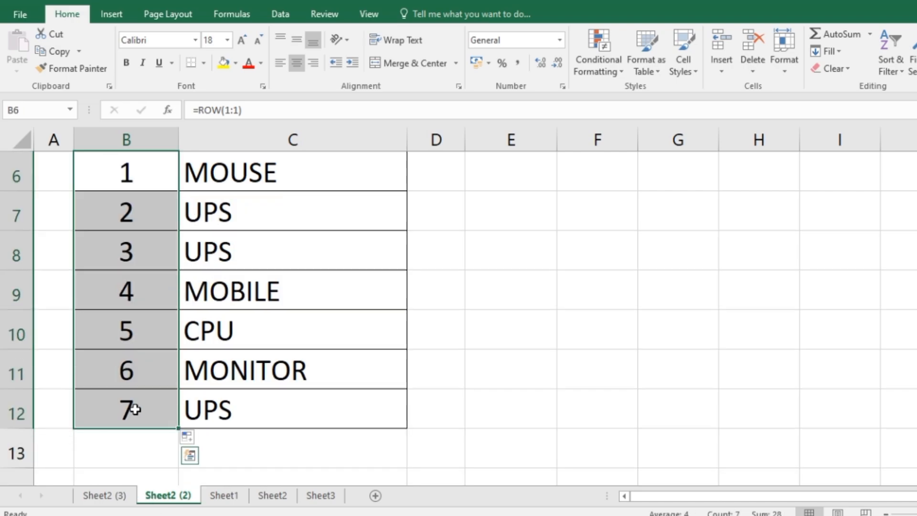
key("Delete")
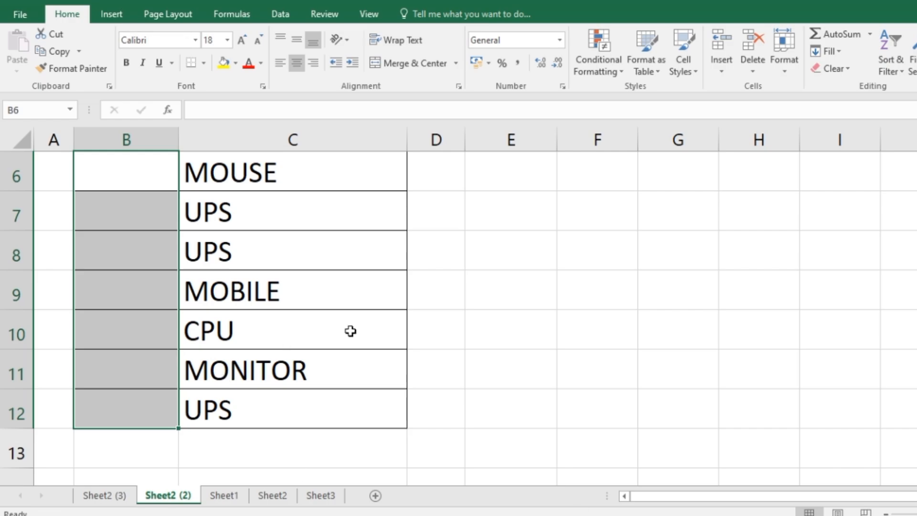
Enter the formula =ROW()-1 in B2, directly below the SL No. header
scroll(167, 311, "up", 2)
left_click(133, 213)
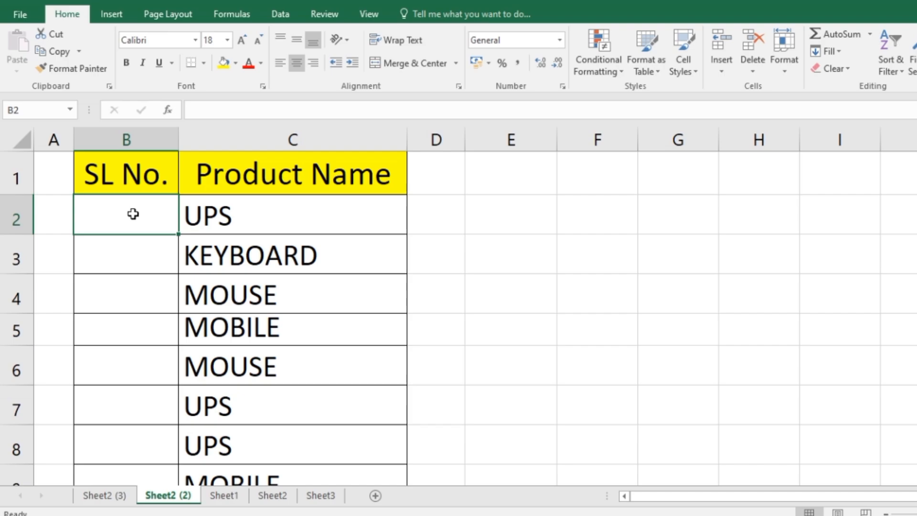
type("=ROW")
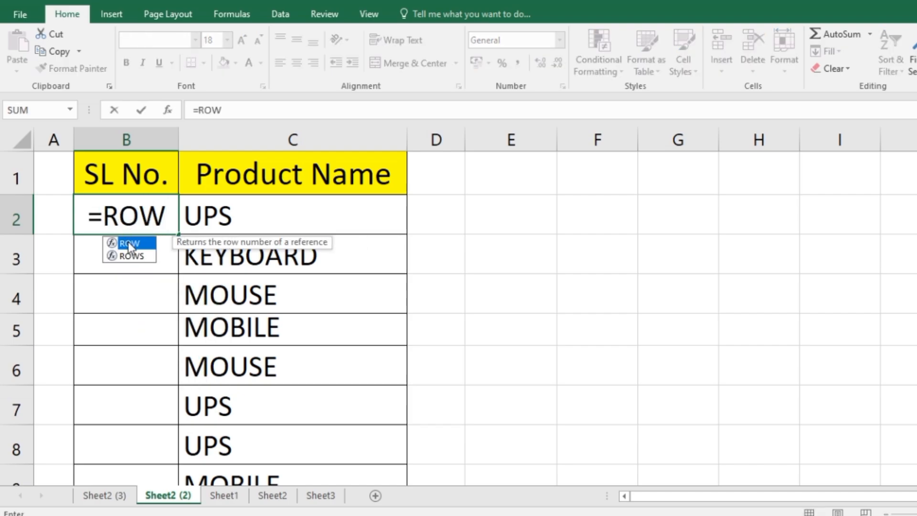
double_click(126, 244)
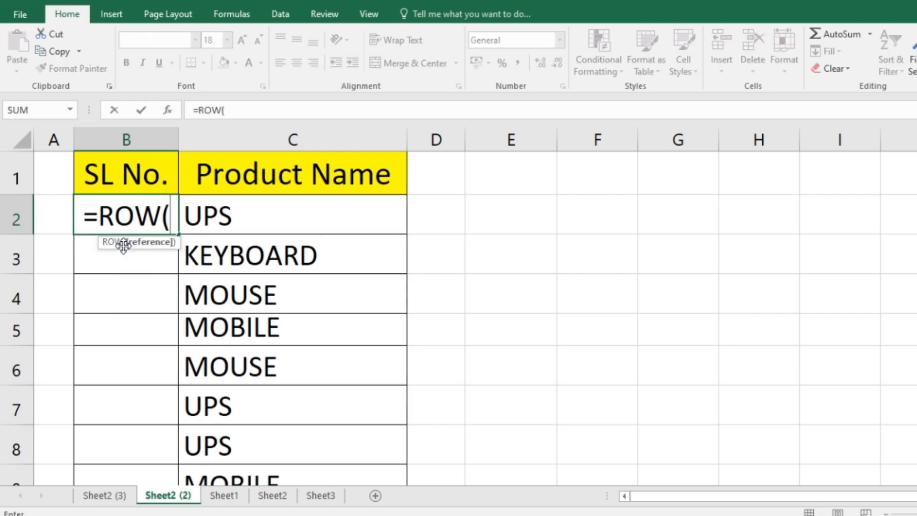
type(")")
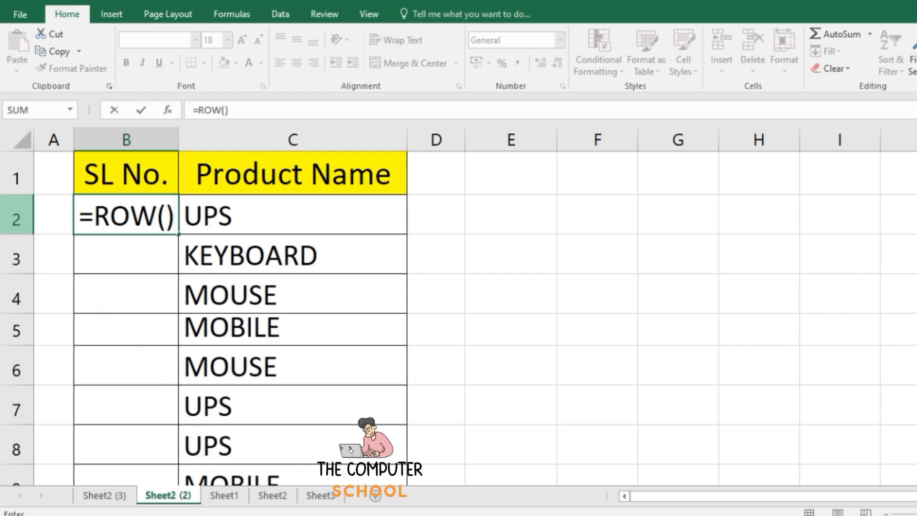
type("-1")
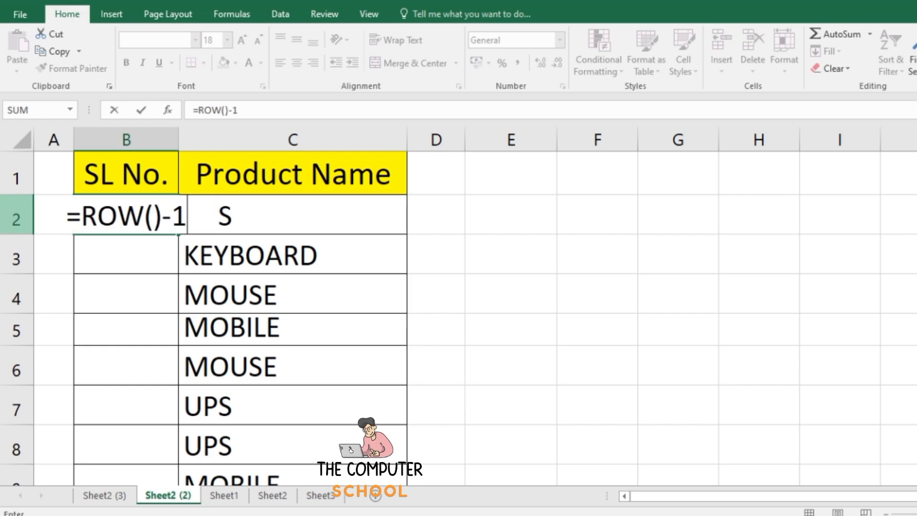
key("Return")
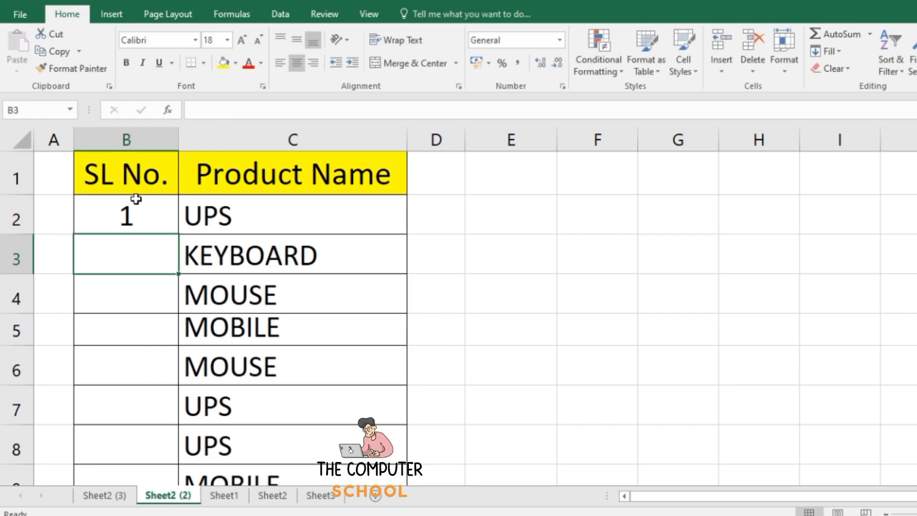
Auto-fill the =ROW()-1 formula from B2 down to B12 and check the last rows
left_click(131, 197)
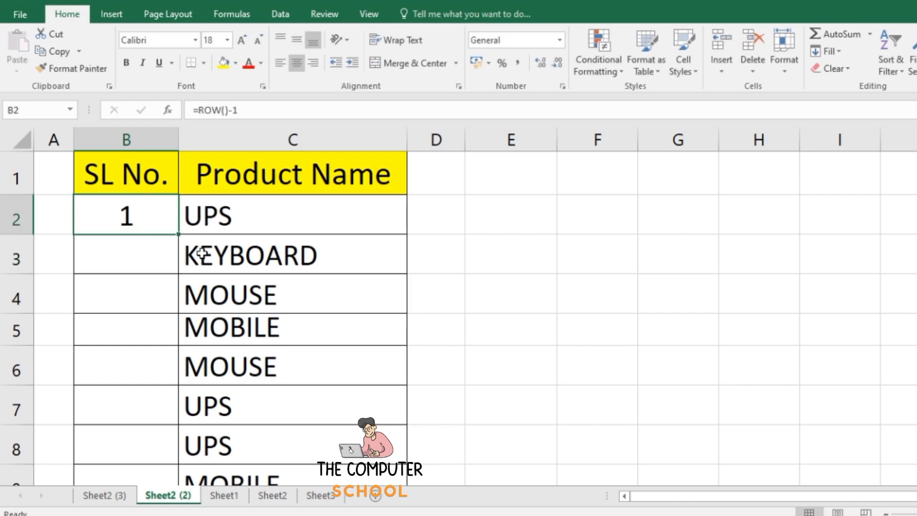
double_click(178, 235)
scroll(181, 265, "down", 2)
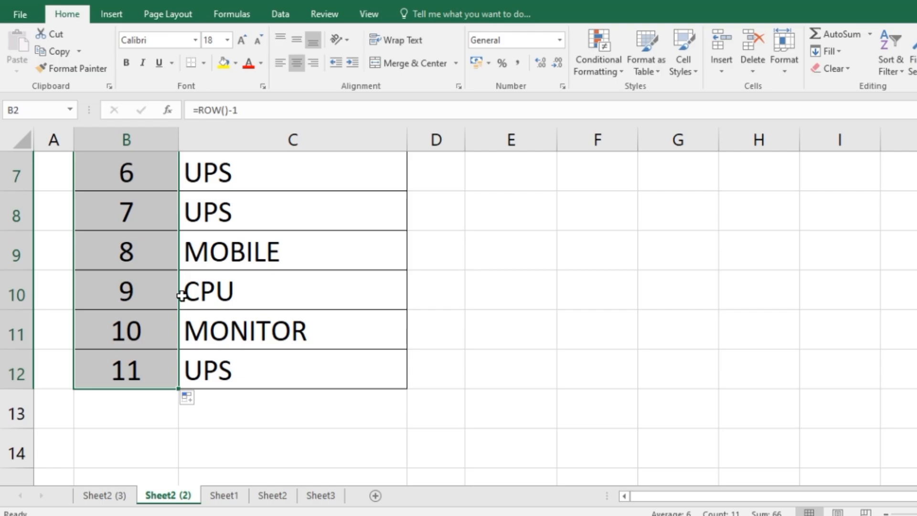
Delete the =ROW()-1 serial numbers from B2 to B12
scroll(182, 295, "up", 2)
left_click_drag(143, 224, 144, 445)
key("Delete")
scroll(405, 348, "up", 2)
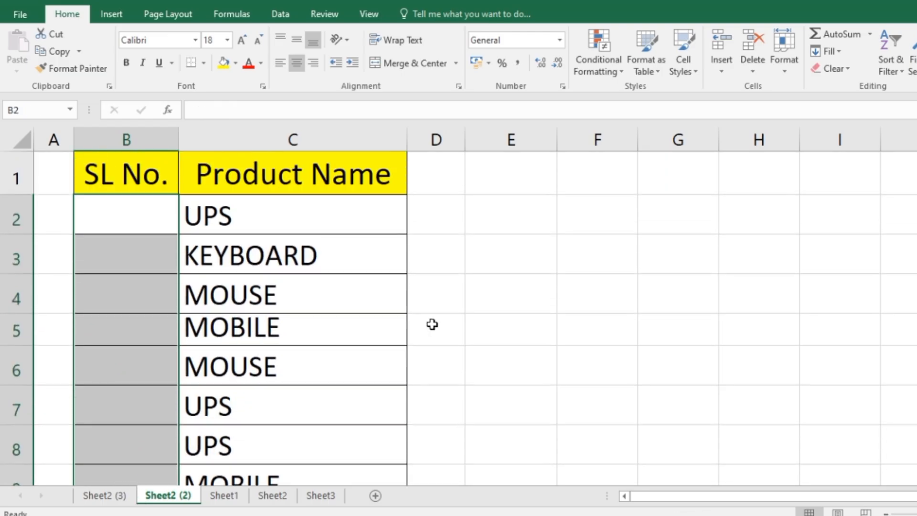
Insert four blank rows above the header row so the table headers start in row 5
left_click(110, 290)
left_click(19, 178)
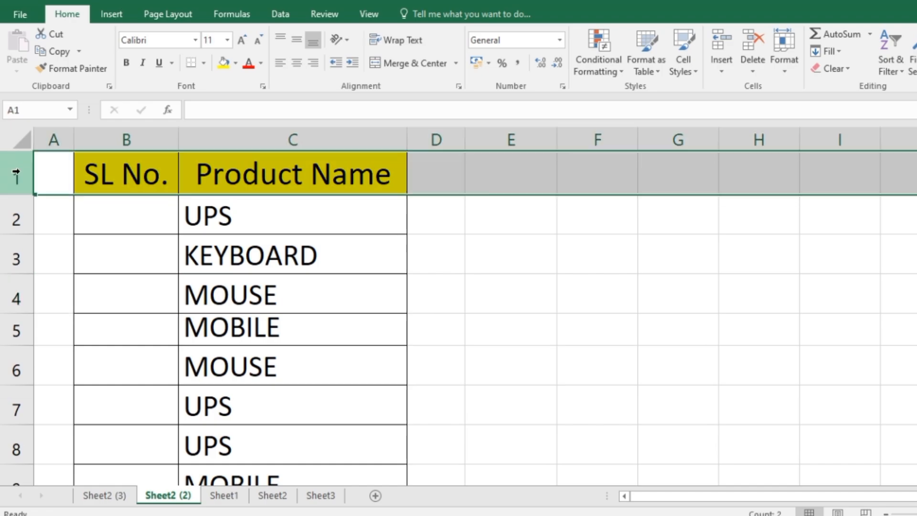
right_click(21, 173)
left_click(61, 279)
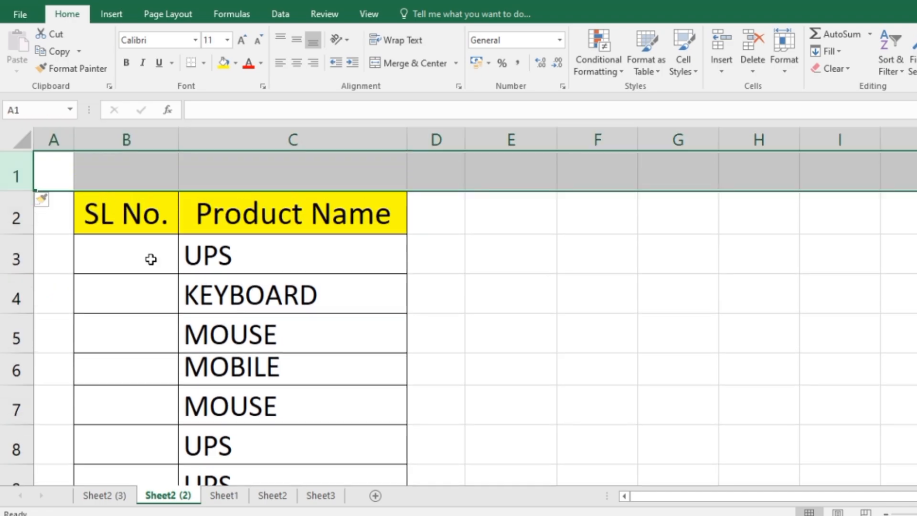
key("F4")
key("F4")
key("F4")
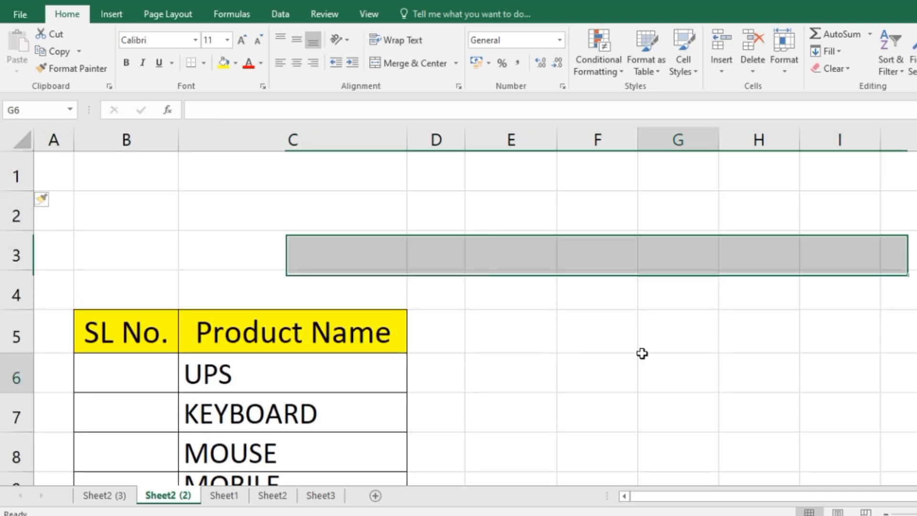
left_click(643, 356)
Enter the formula =ROW()-5 in B6, directly below the SL No. header
left_click(124, 386)
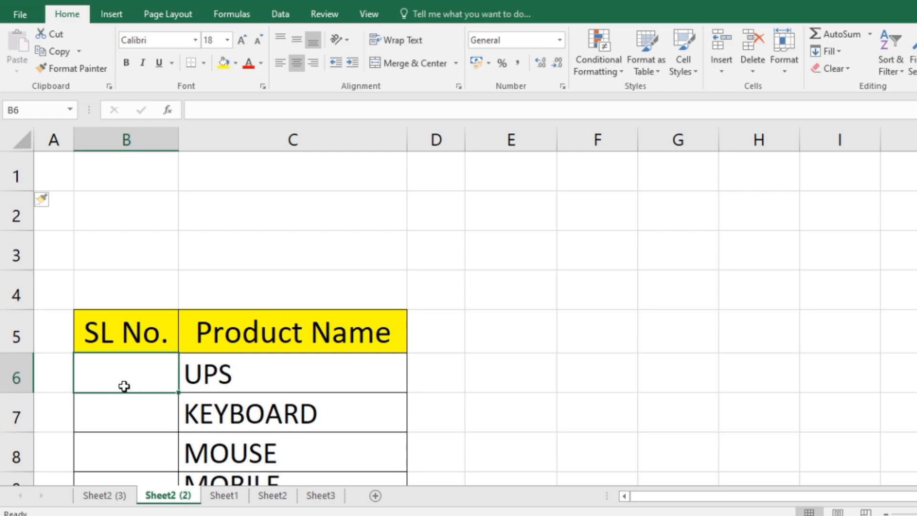
scroll(124, 386, "down", 1)
type("=RO")
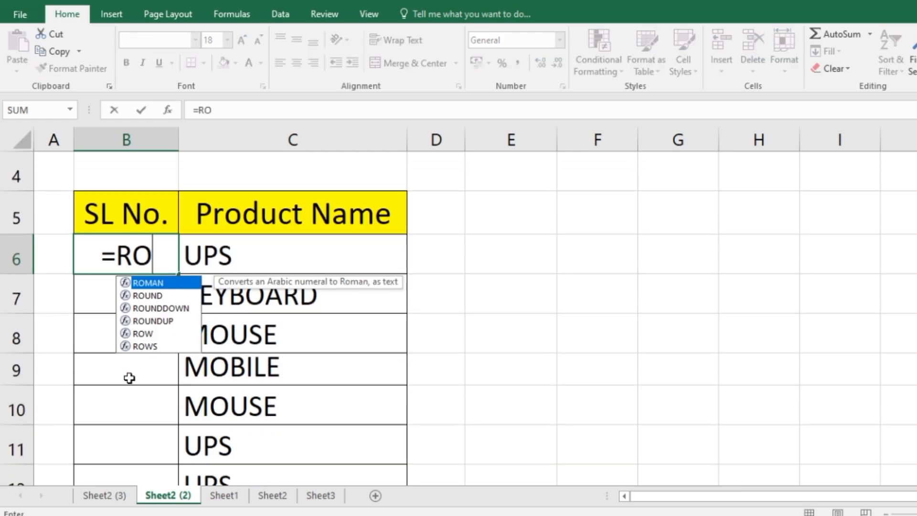
type("W")
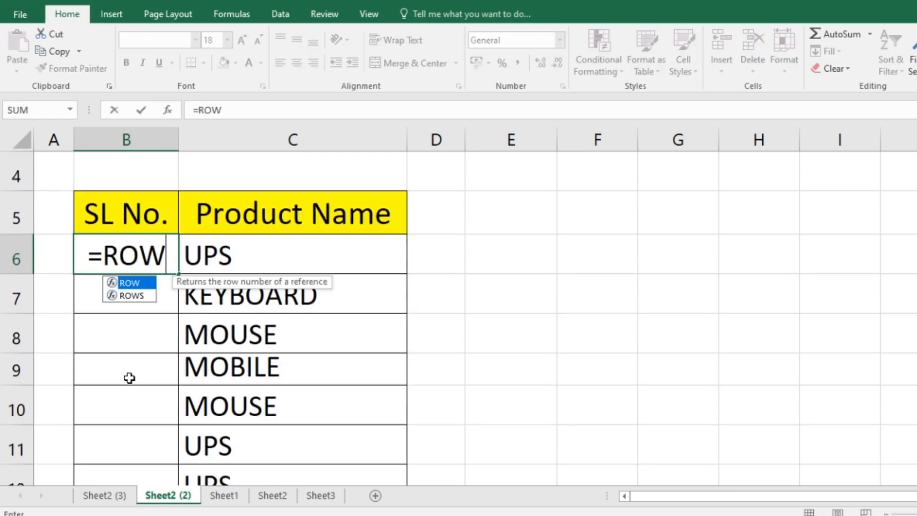
double_click(142, 285)
type(")")
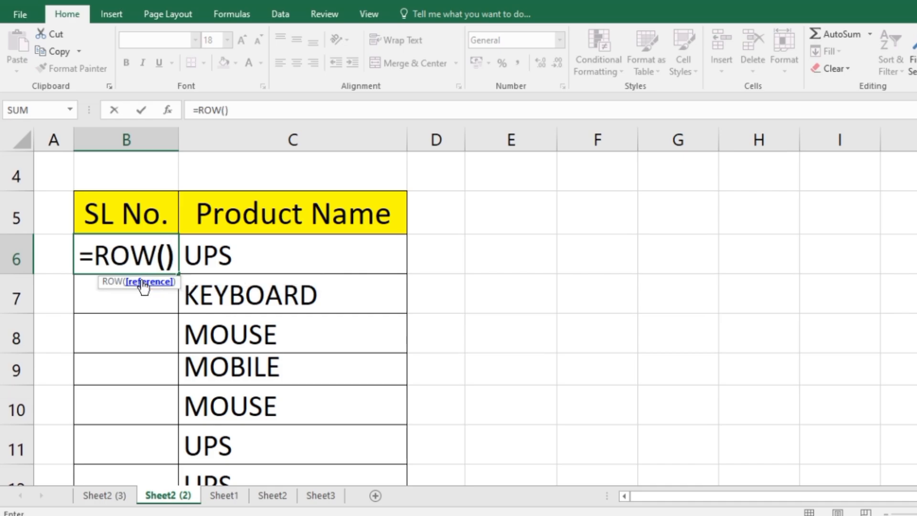
type("-")
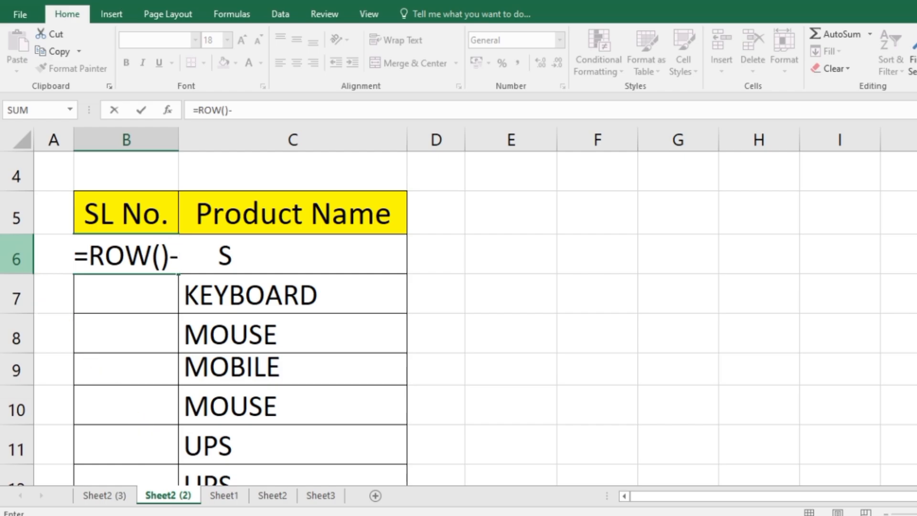
type("5")
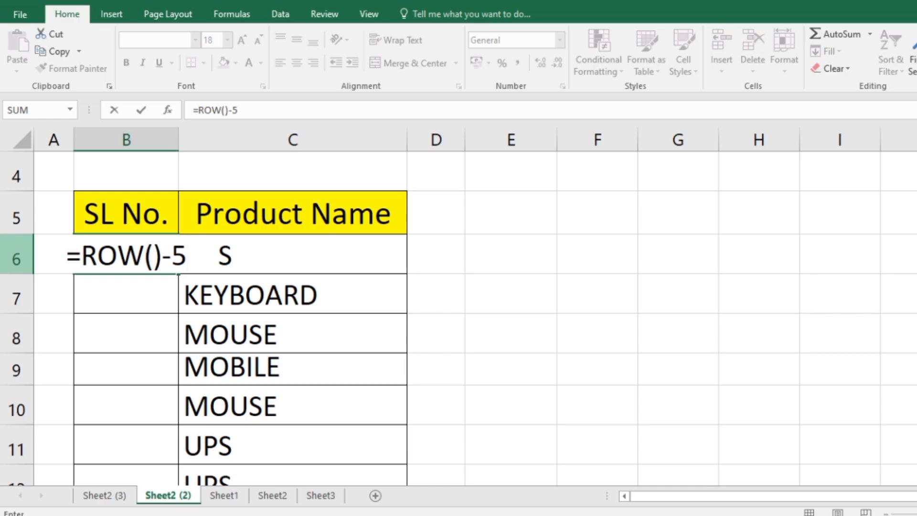
key("Return")
Auto-fill the =ROW()-5 formula from B6 down to B16 and check the last rows
left_click(128, 266)
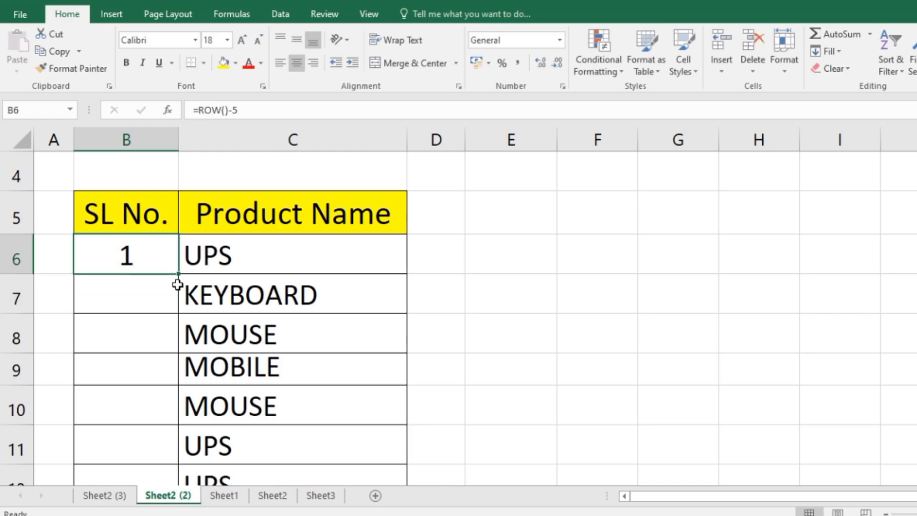
double_click(177, 278)
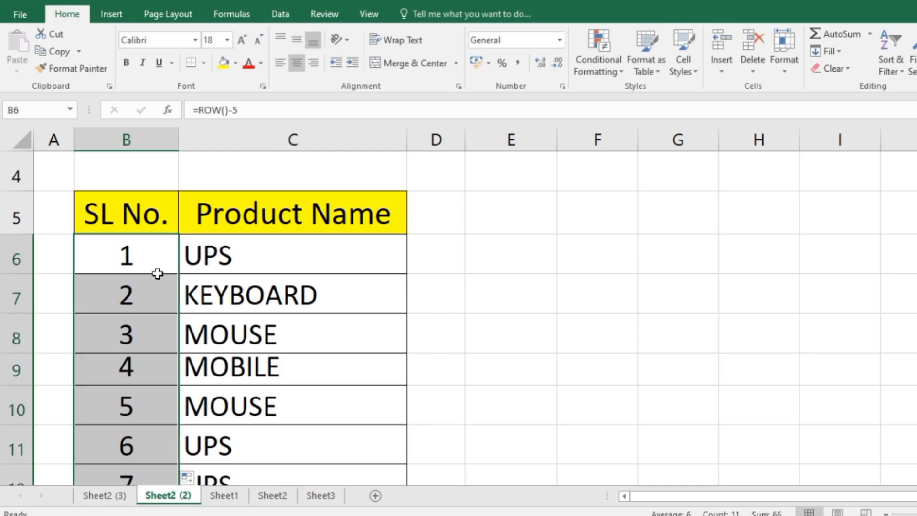
scroll(161, 355, "down", 2)
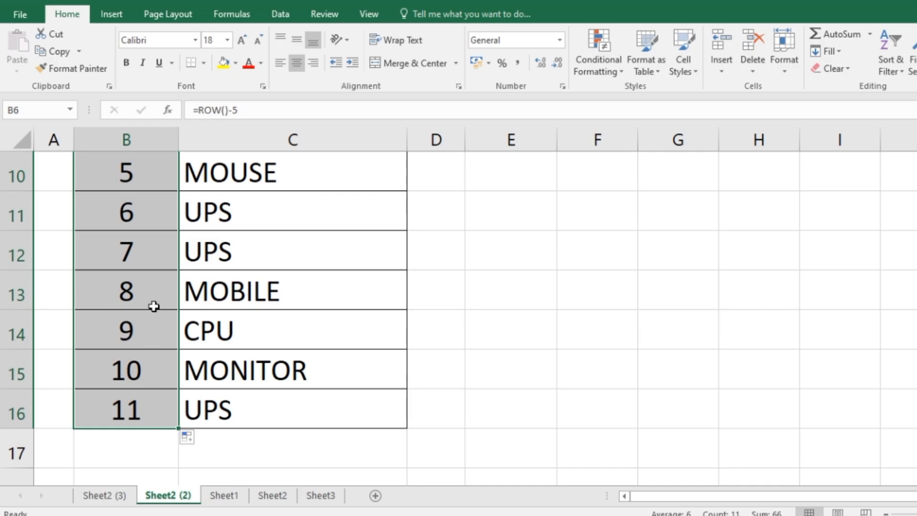
scroll(153, 307, "up", 3)
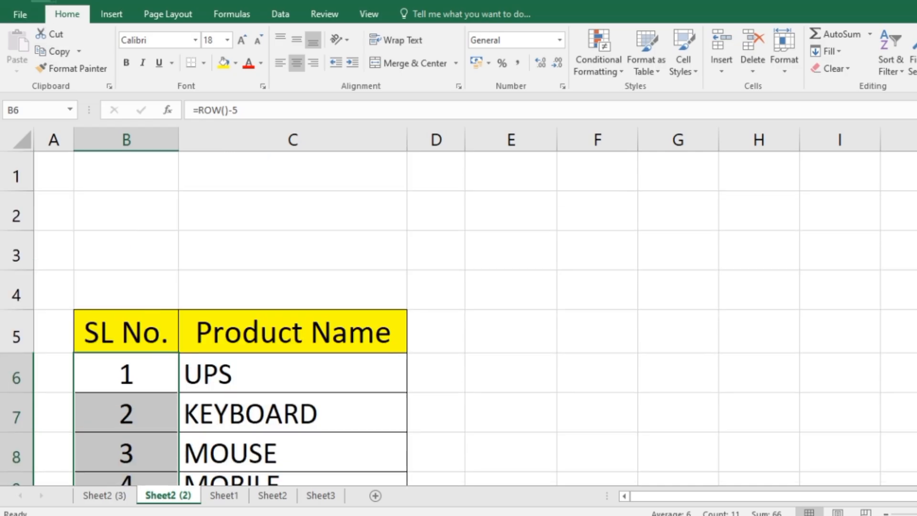
Undo the =ROW()-5 numbering and the row insertions, and delete the restored serial numbers from B2 to B12
key("ctrl+z")
key("ctrl+z")
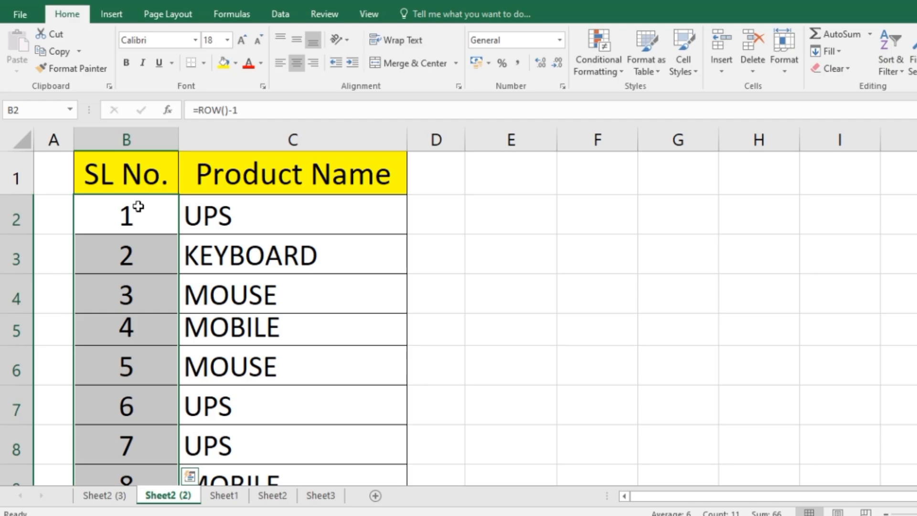
left_click_drag(139, 215, 147, 416)
key("Delete")
scroll(184, 291, "up", 2)
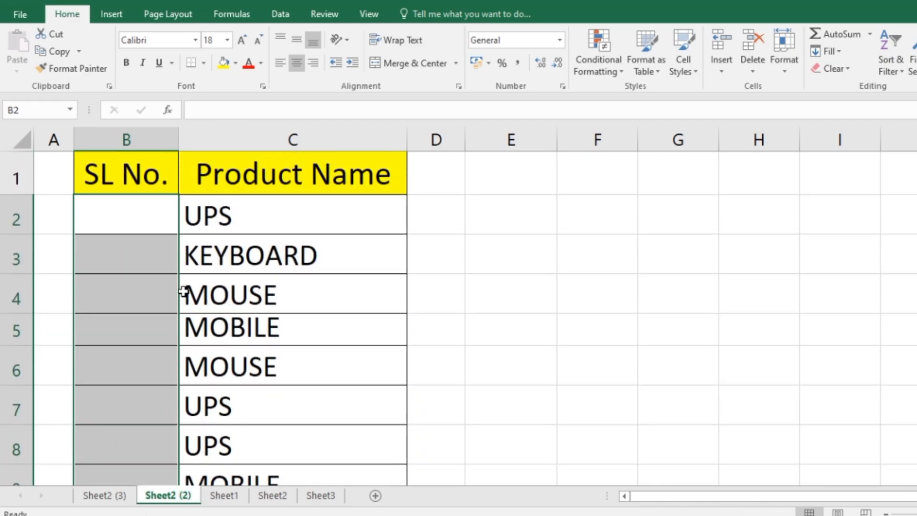
Enter =SUBTOTAL(3,C2:C2) in B2 and auto-fill it down the SL No. column
left_click(139, 223)
type("=SUB")
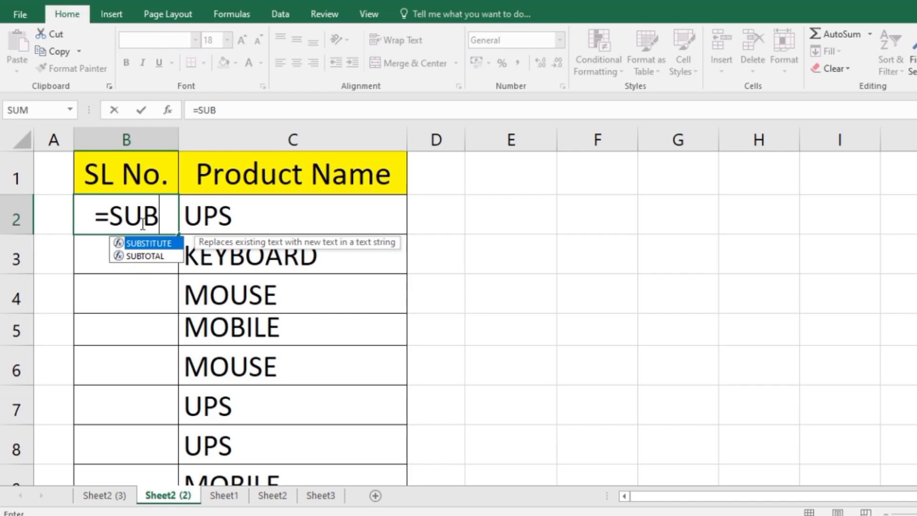
double_click(159, 256)
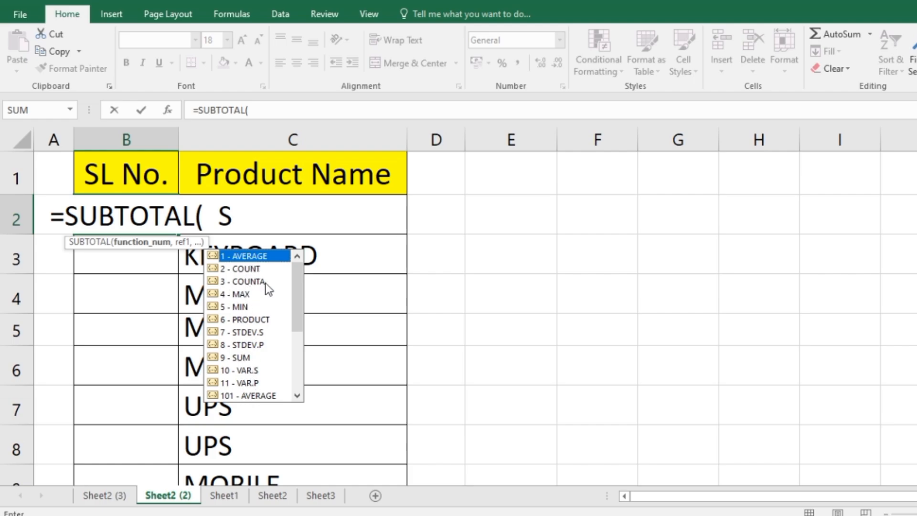
type("3")
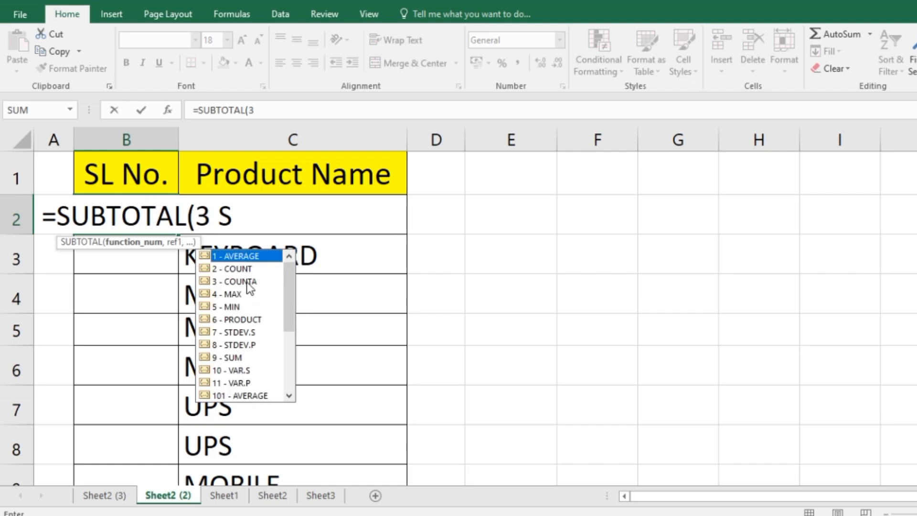
type(",")
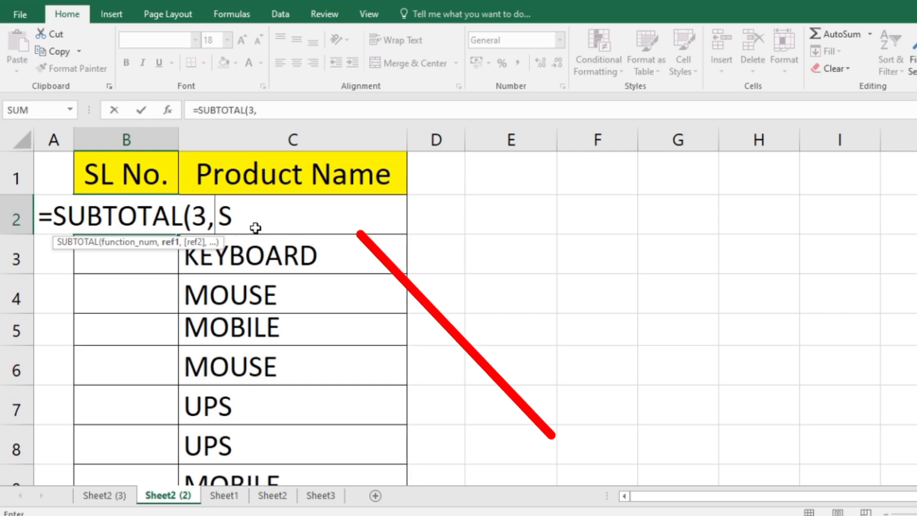
left_click(295, 220)
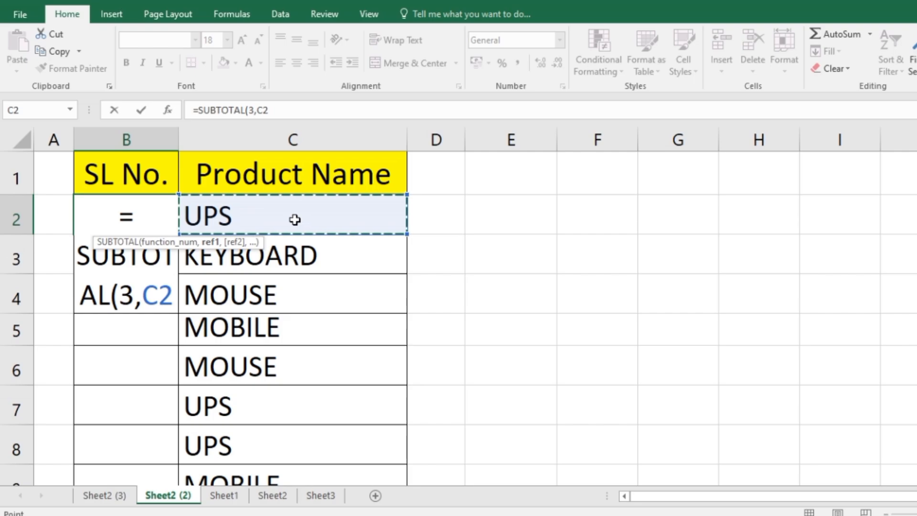
key("F4")
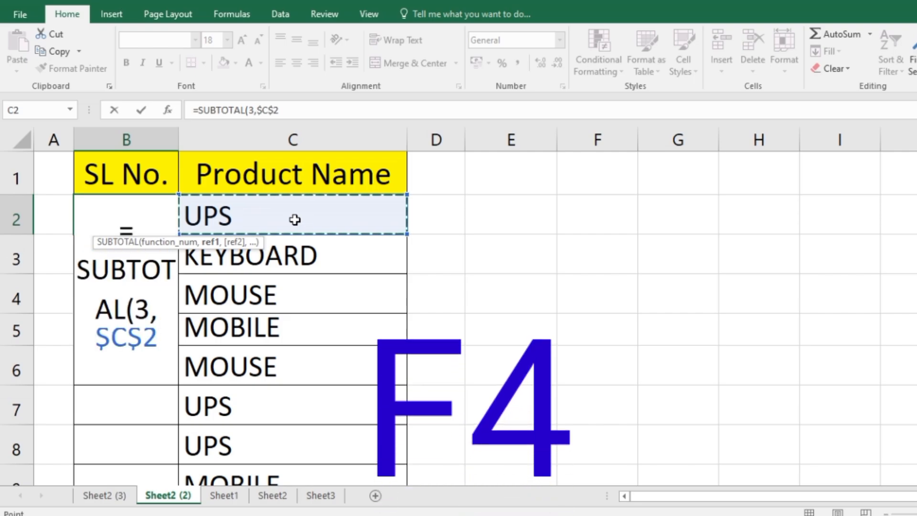
key("F8")
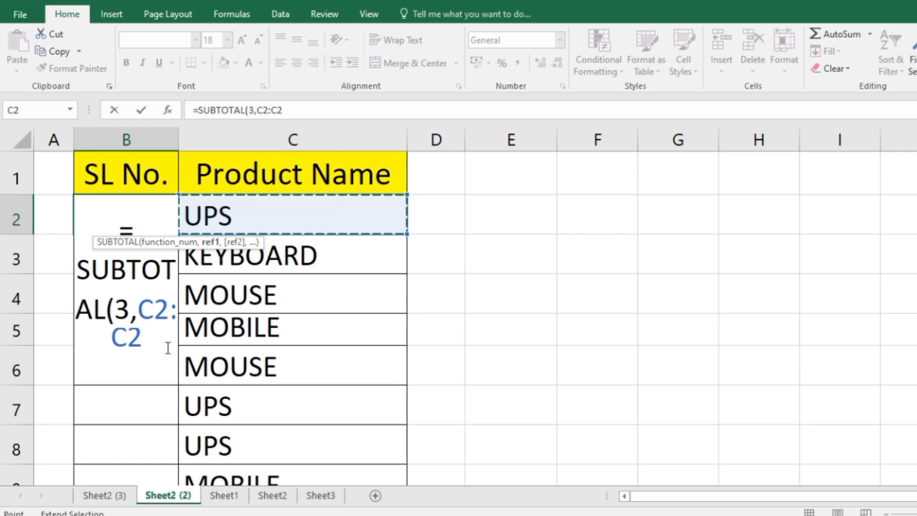
type(")")
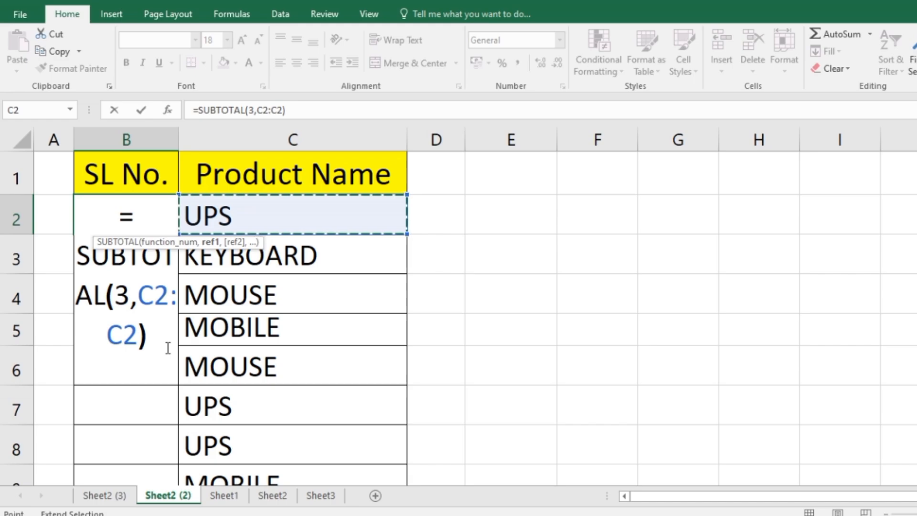
key("Return")
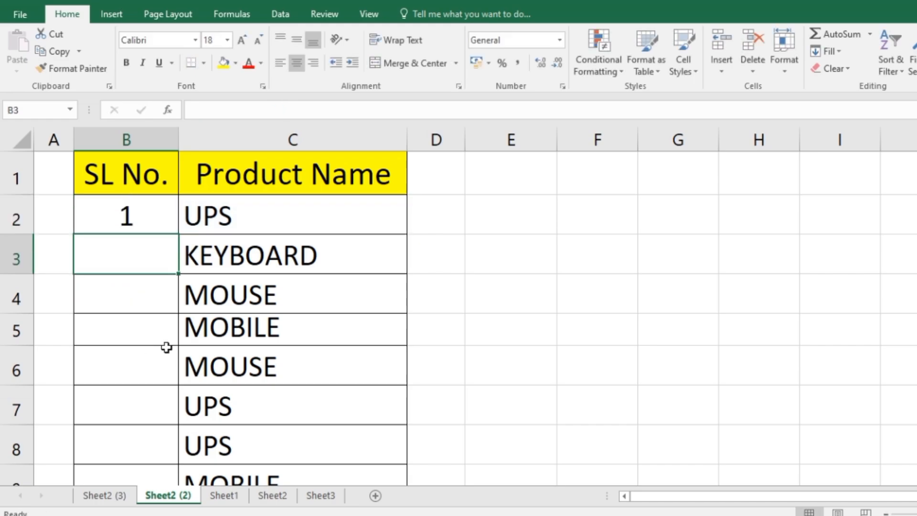
key("Up")
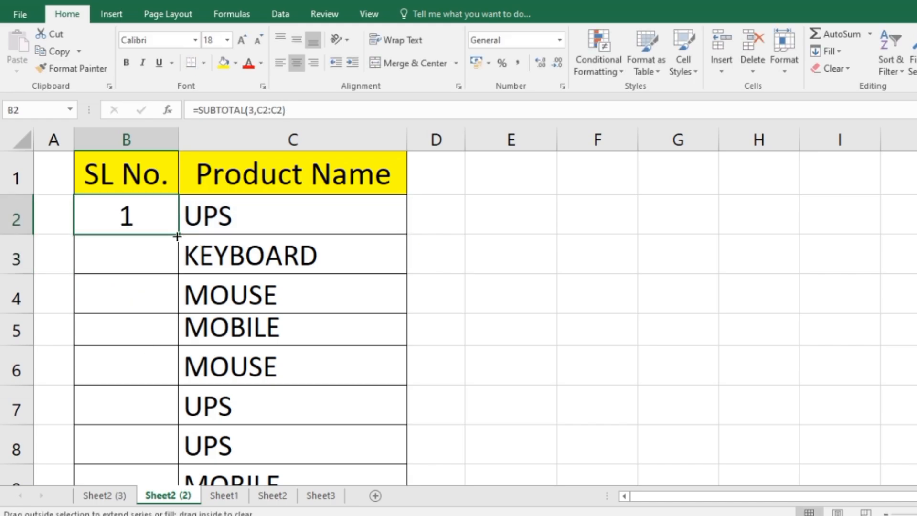
double_click(176, 236)
Make the range's first reference absolute in B2 so the formula reads =SUBTOTAL(3,$C$2:C2)
double_click(143, 213)
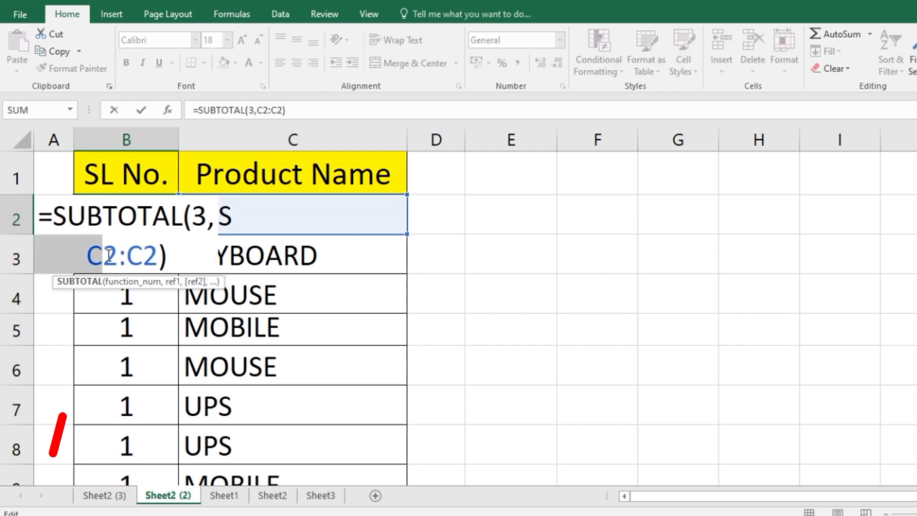
left_click(109, 257)
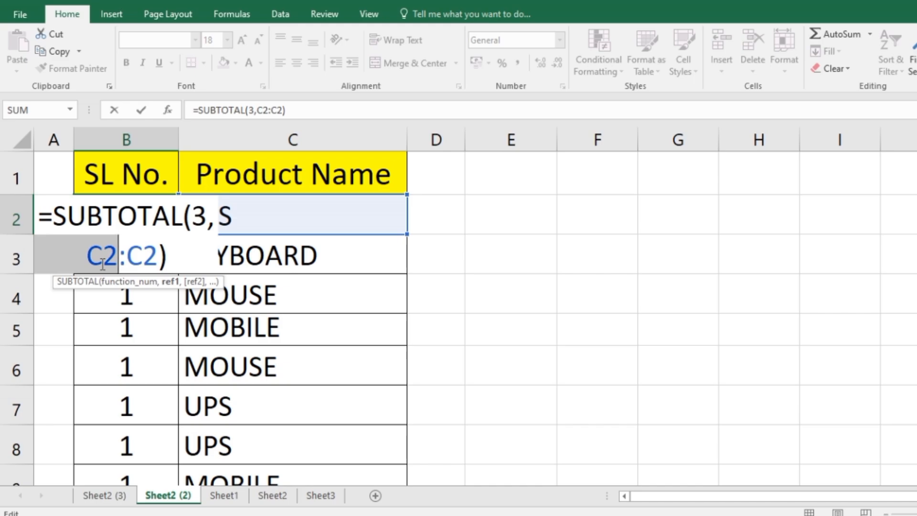
key("F4")
key("Return")
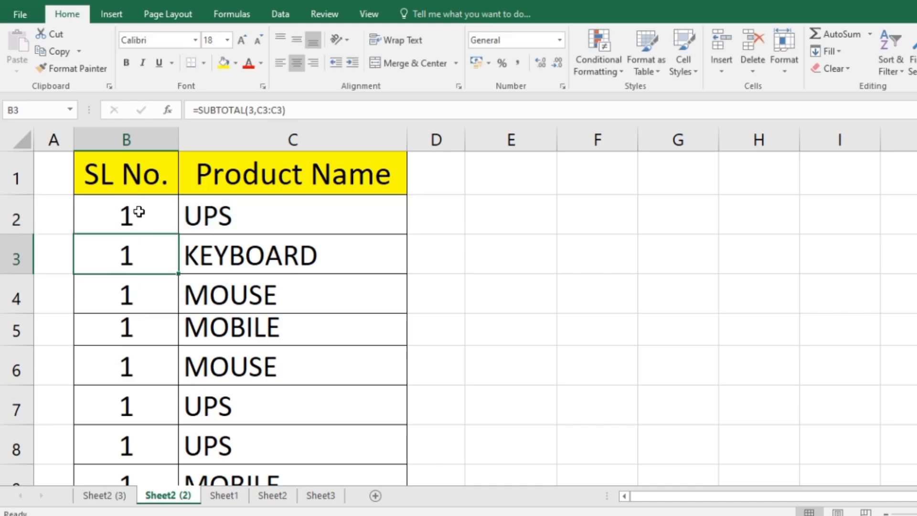
Auto-fill the =SUBTOTAL(3,$C$2:C2) formula from B2 down to B12 and check the last rows
left_click(138, 212)
double_click(177, 235)
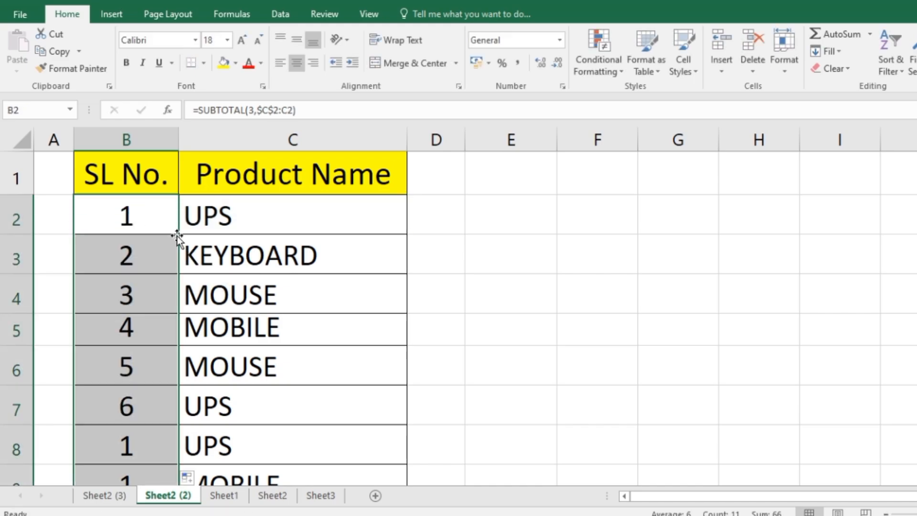
scroll(145, 348, "down", 3)
scroll(143, 235, "up", 3)
Replace the SUBTOTAL formula in B2 with the start of a COUNTA function
double_click(151, 210)
left_click_drag(59, 221, 185, 262)
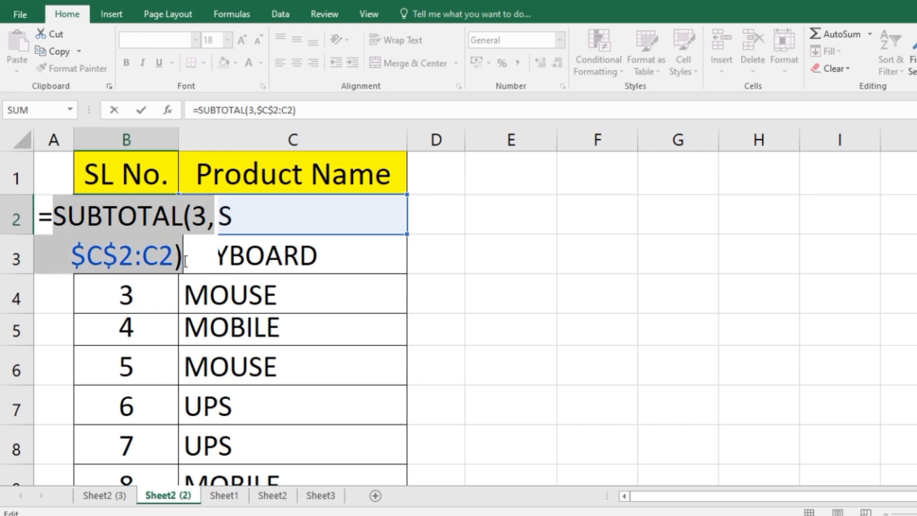
key("BackSpace")
type("COUNTAA")
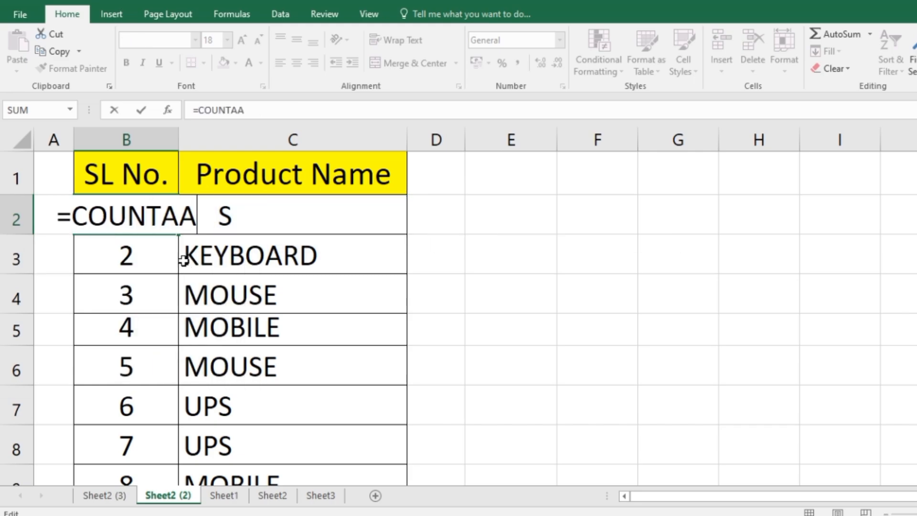
key("BackSpace")
double_click(124, 248)
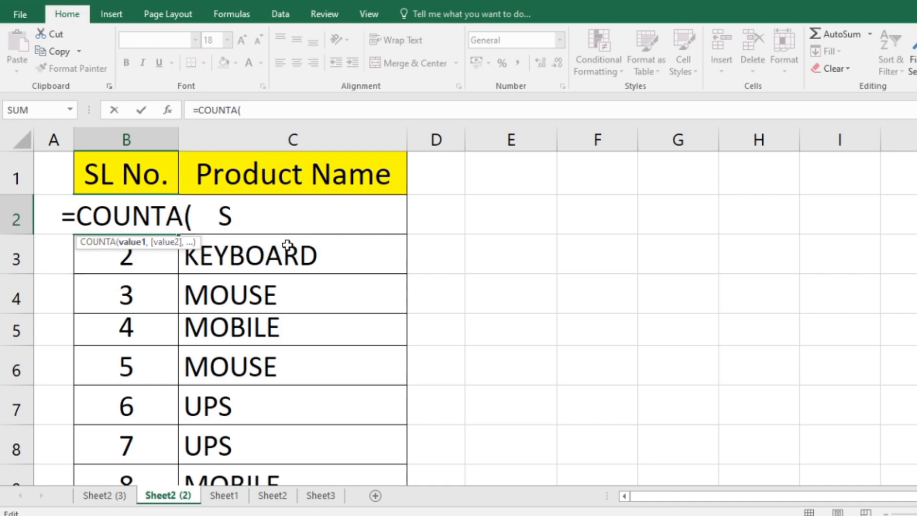
Complete the COUNTA formula in B2 with an absolute first reference so it reads =COUNTA($C$2:C2)
left_click(313, 216)
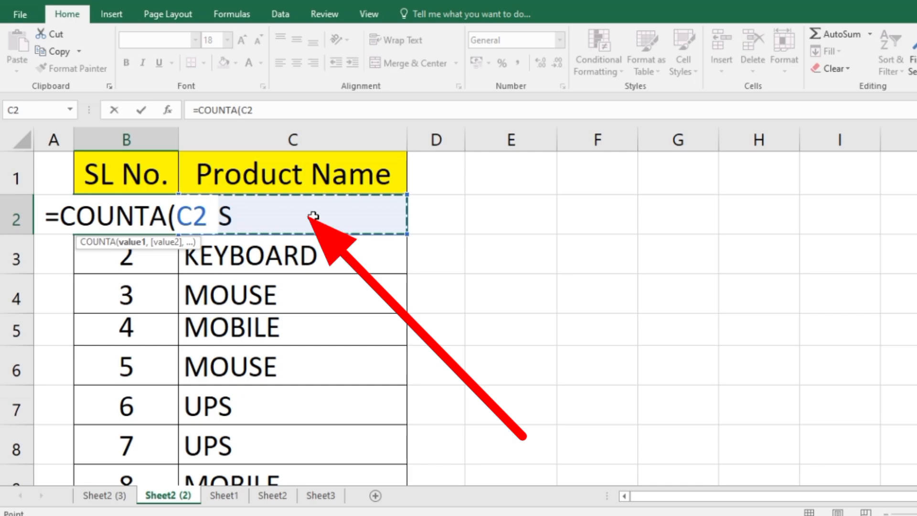
left_click_drag(177, 218, 205, 217)
key("F4")
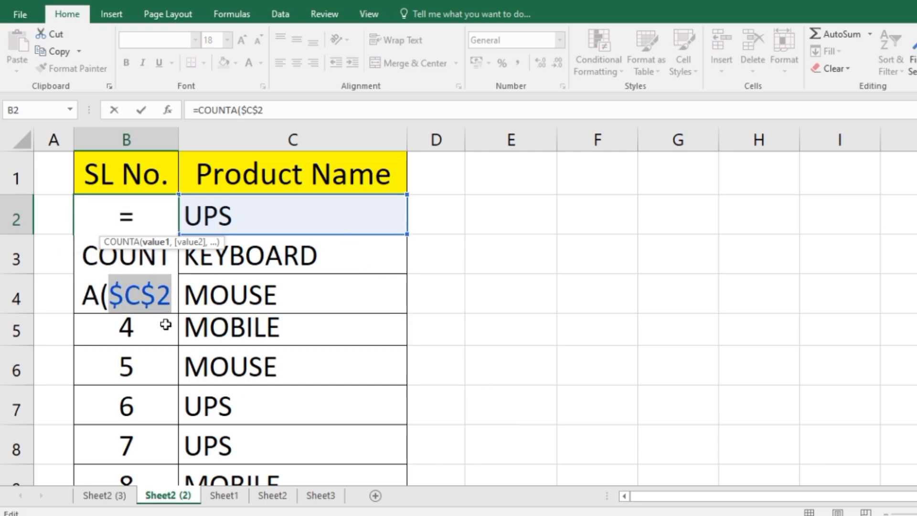
left_click(171, 301)
type(":")
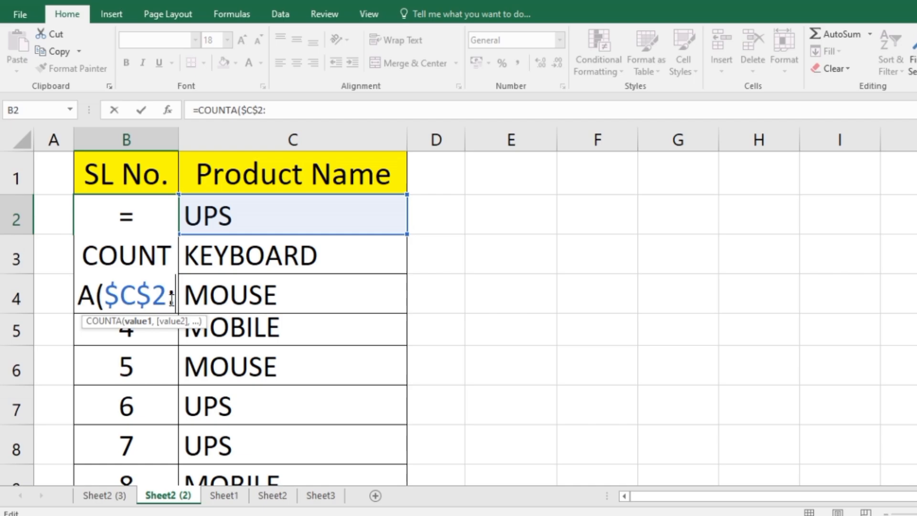
left_click(331, 216)
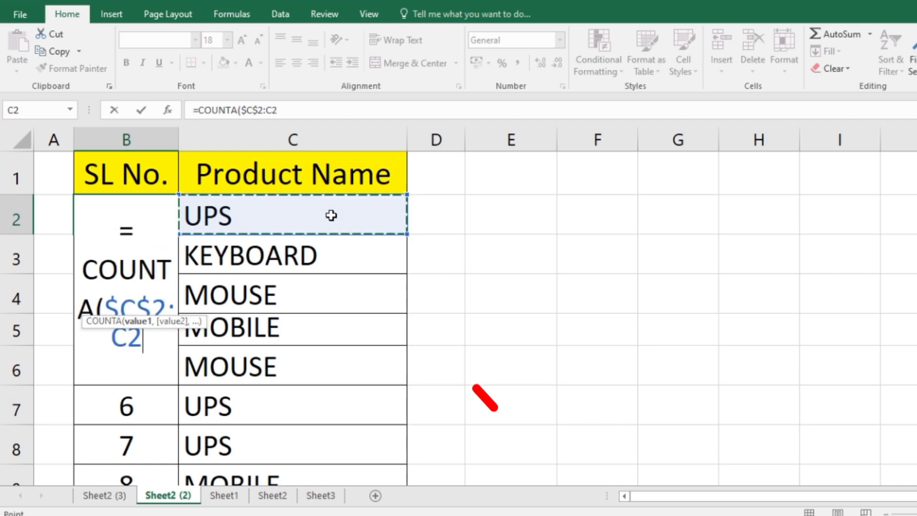
type(")")
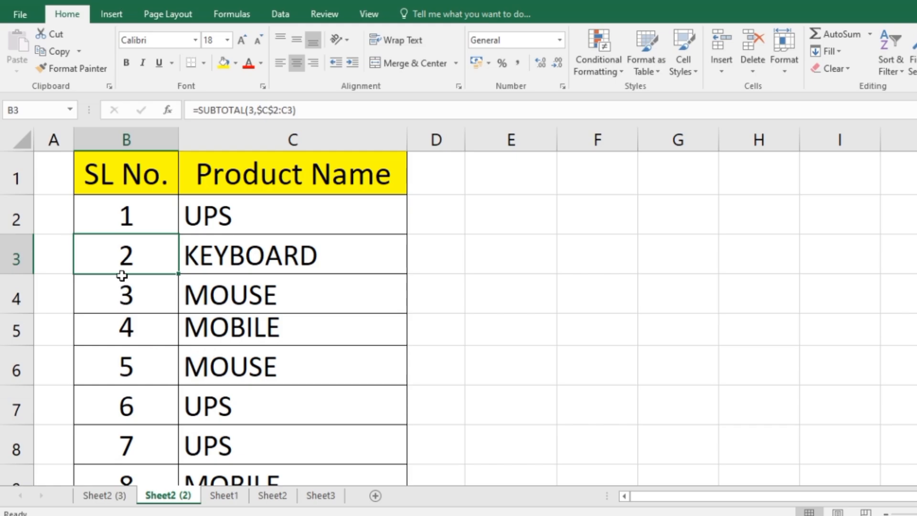
Delete the old serial numbers from B3 to B7 and auto-fill the COUNTA formula from B2 into those cells
left_click_drag(123, 272, 136, 411)
key("Delete")
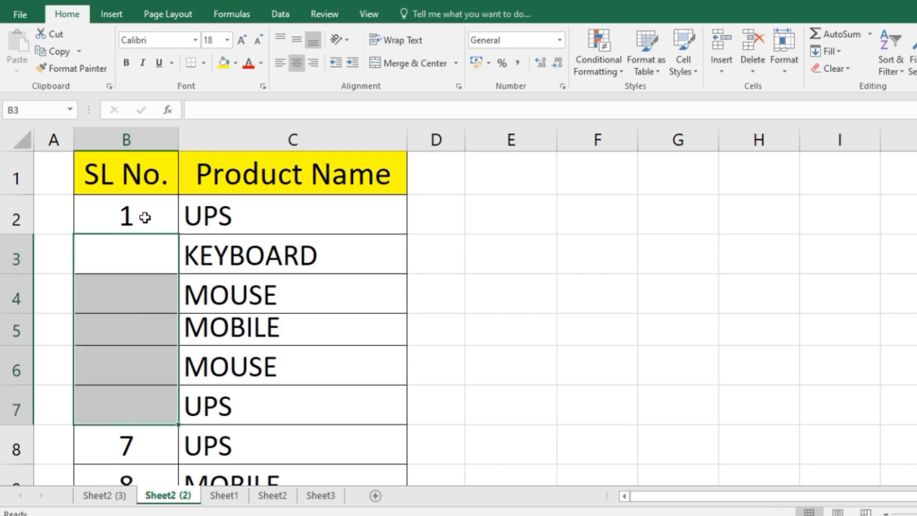
left_click(141, 218)
double_click(177, 234)
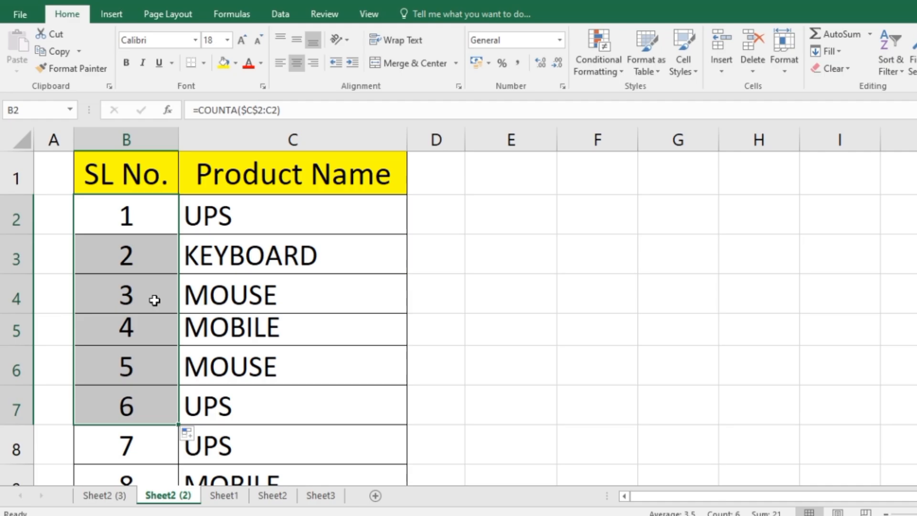
Clear the COUNTA and remaining SUBTOTAL serial numbers from the SL No. column, starting at B2
left_click_drag(139, 217, 148, 431)
key("Delete")
scroll(176, 211, "up", 2)
Enter the formula =ROW()-ROW($B$1) in B2, with the header cell as an absolute reference
left_click(143, 215)
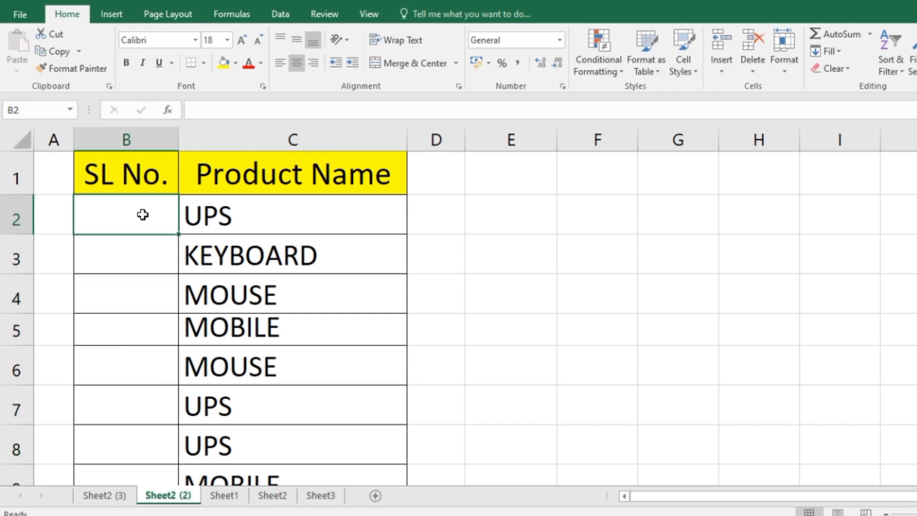
type("=ROW")
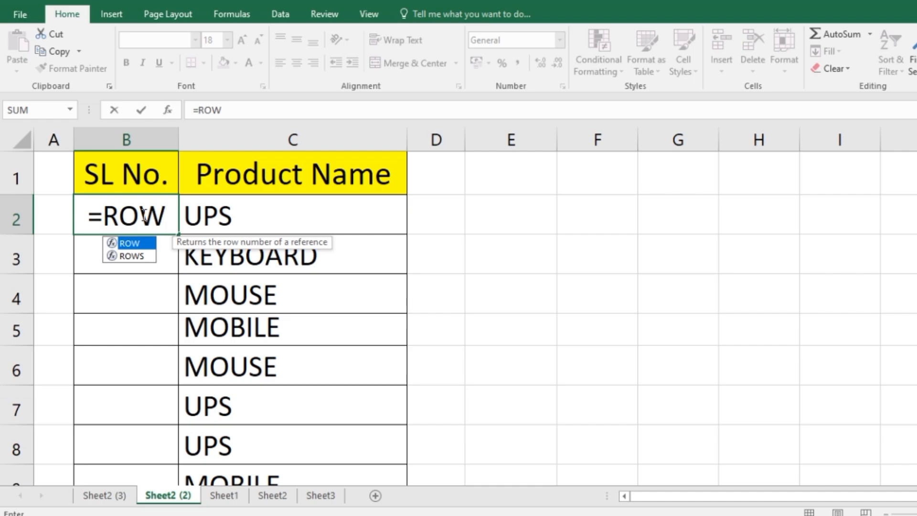
type("()")
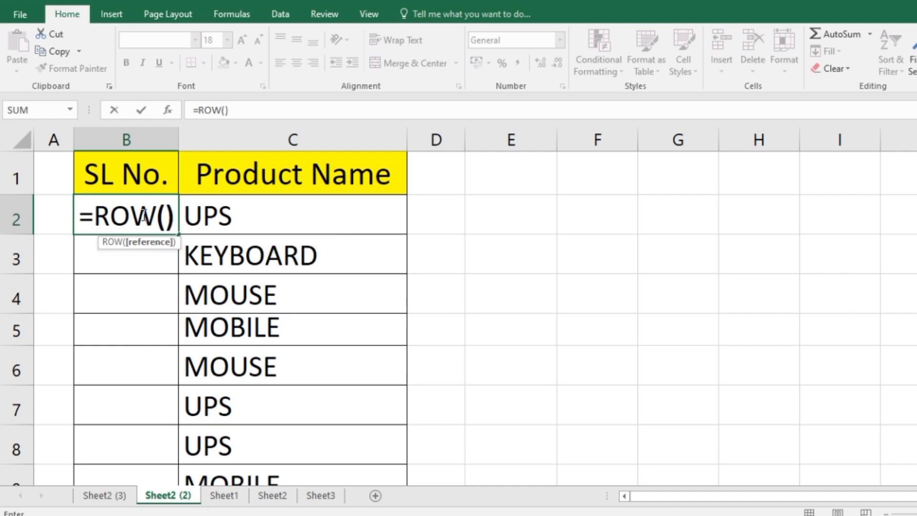
type("-")
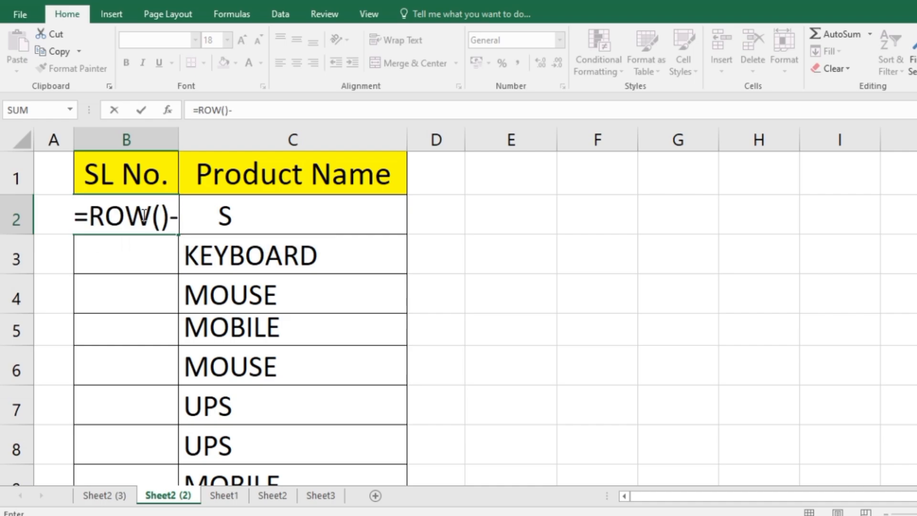
type("ROW")
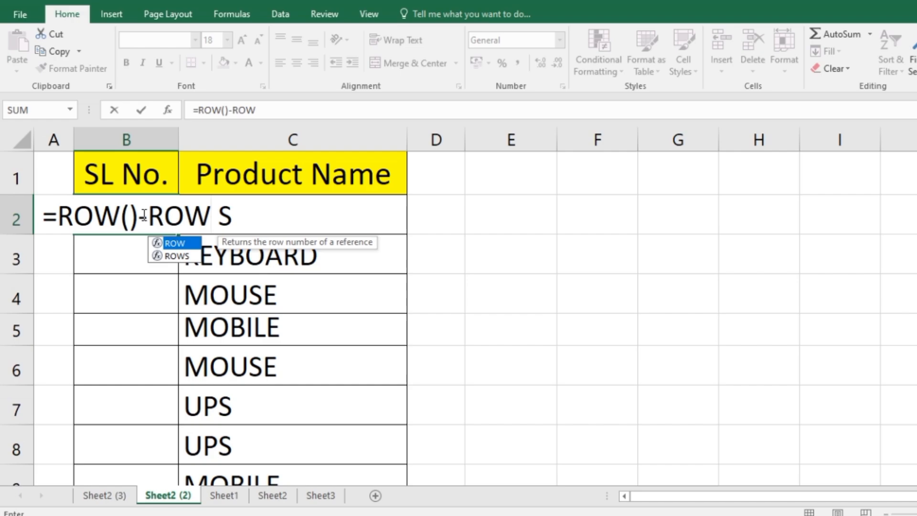
type("(")
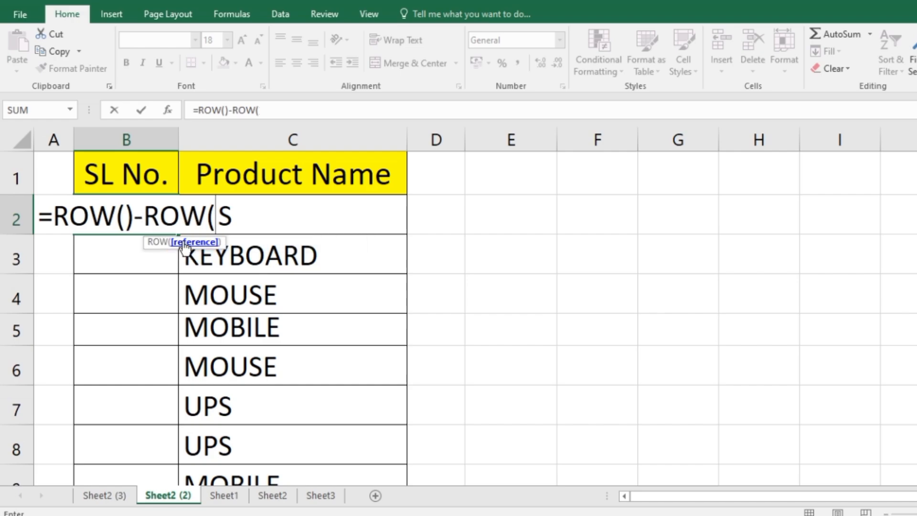
left_click(126, 175)
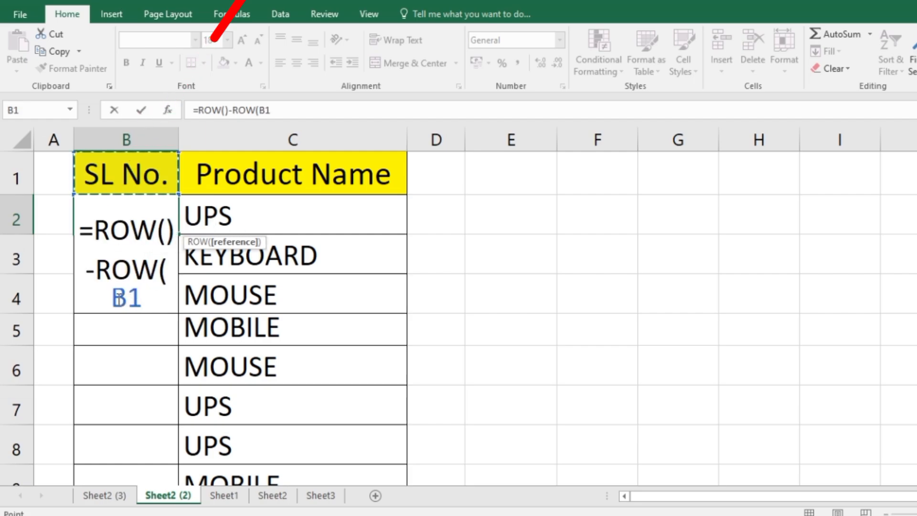
double_click(136, 298)
left_click(137, 298)
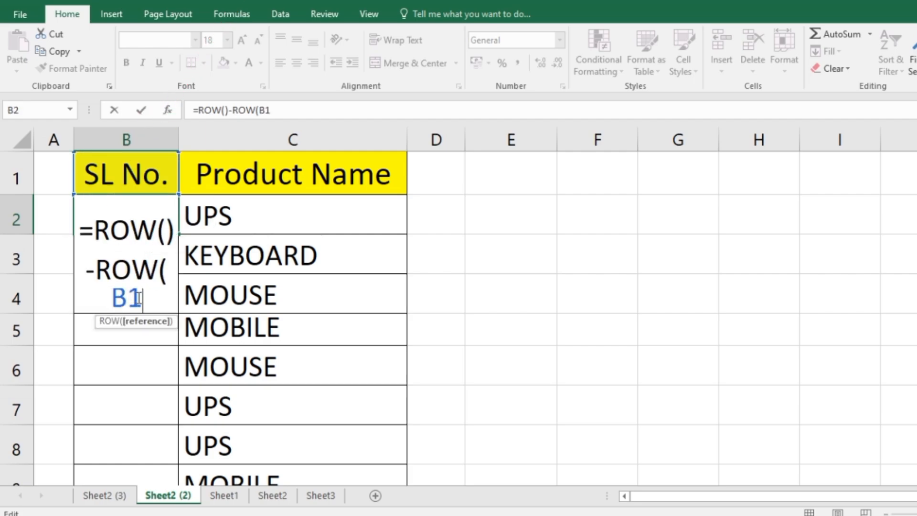
key("F4")
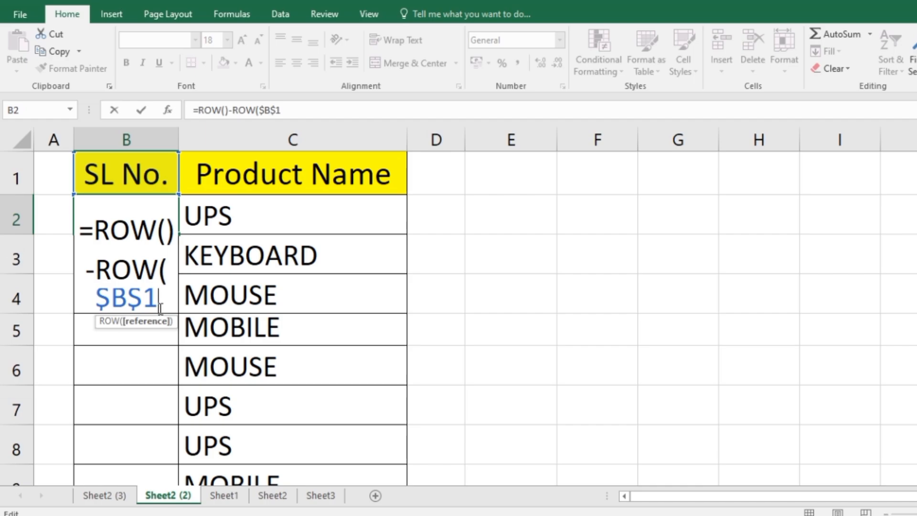
type(")")
key("Return")
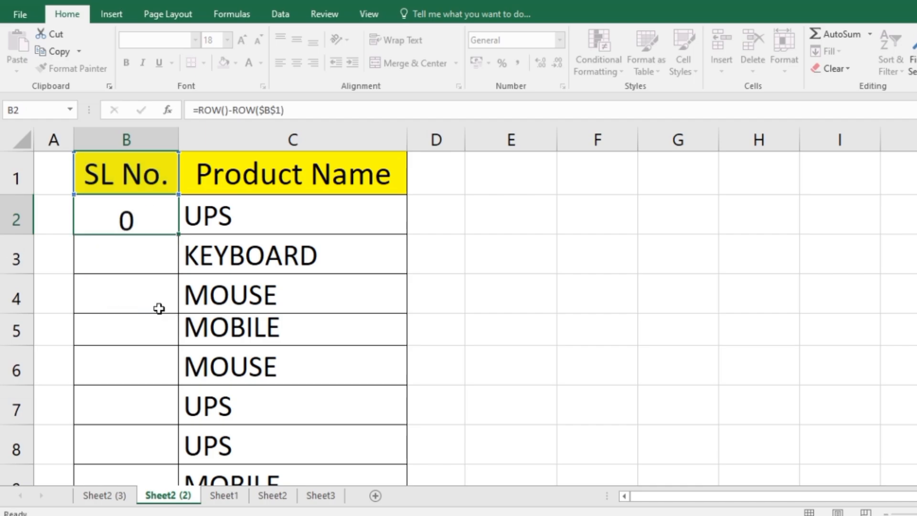
Auto-fill the =ROW()-ROW($B$1) formula from B2 down to B12 and check the last rows
left_click(161, 220)
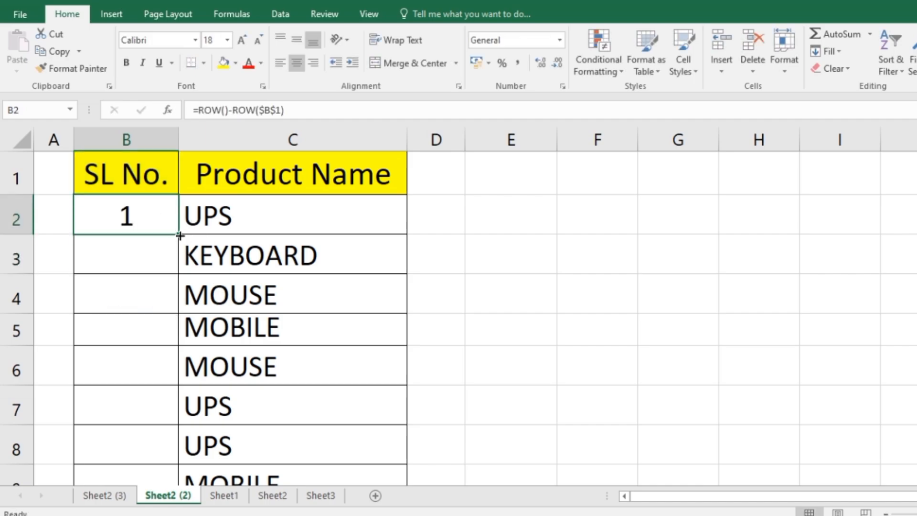
double_click(178, 234)
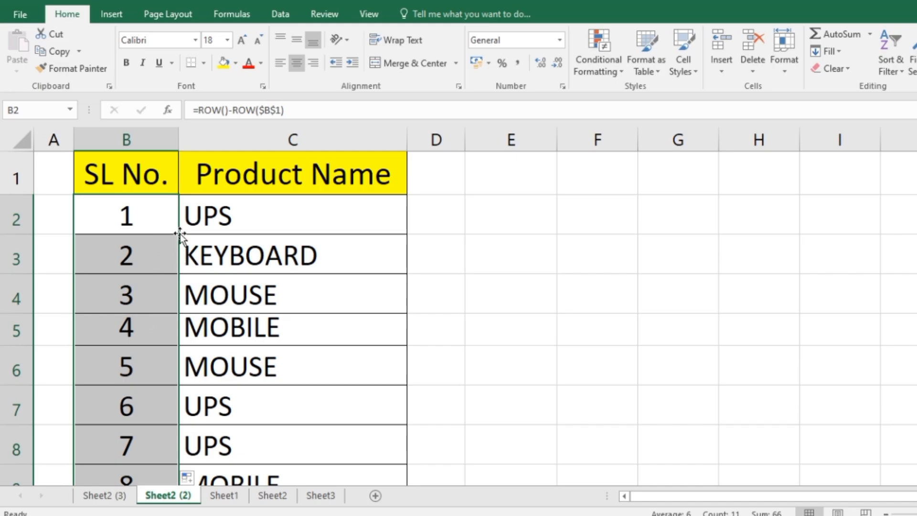
scroll(151, 244, "down", 2)
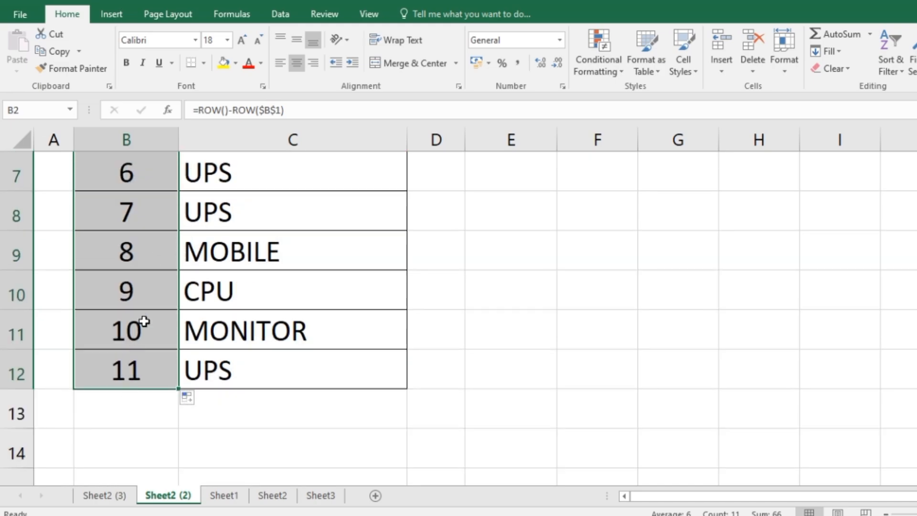
scroll(123, 344, "up", 2)
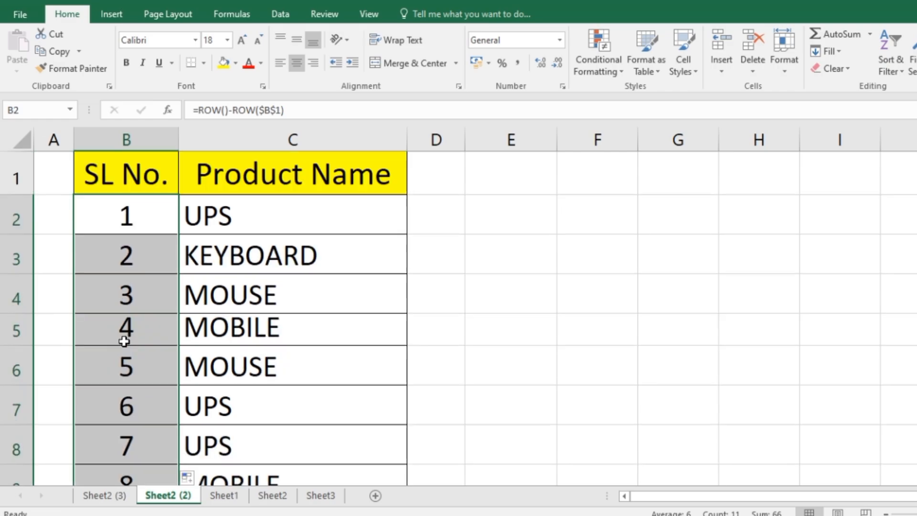
Delete the ROW-based serial numbers from B2 to B12
key("Delete")
left_click(706, 363)
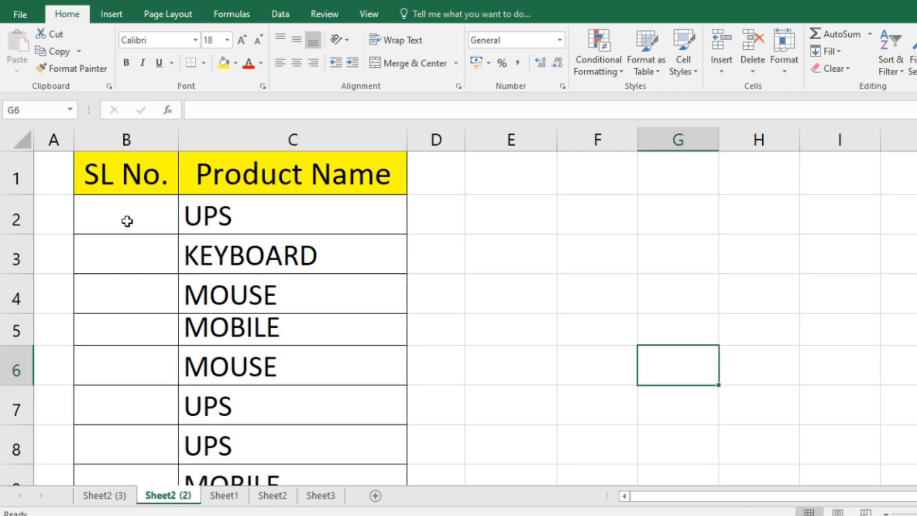
Start an AGGREGATE formula in B2 with function number 3 (COUNTA)
left_click(127, 220)
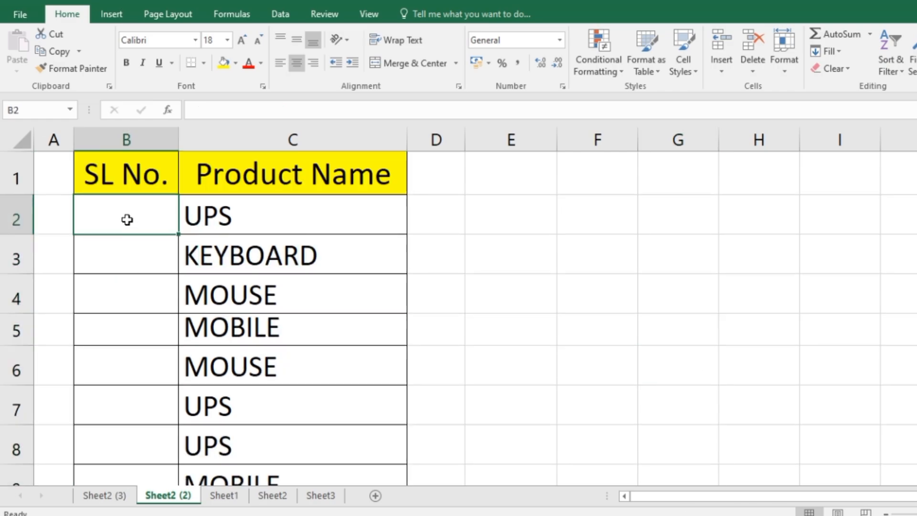
type("=AGG")
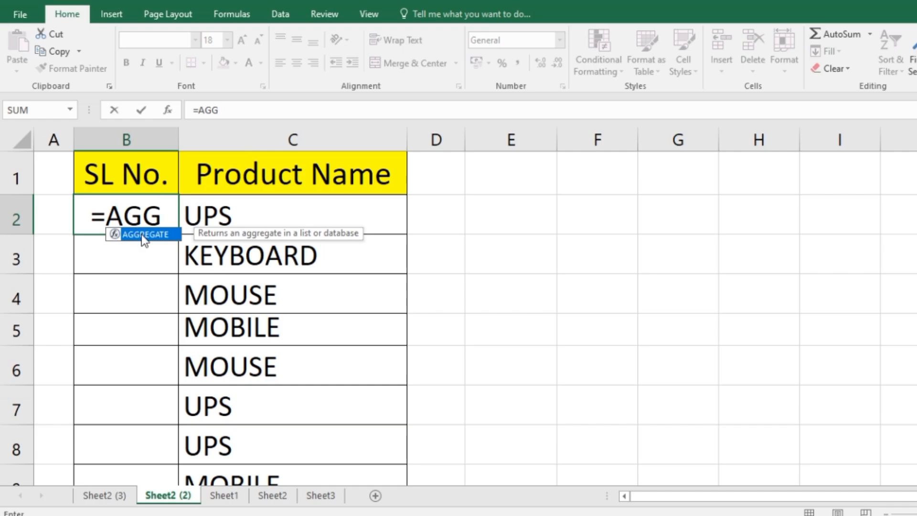
double_click(142, 234)
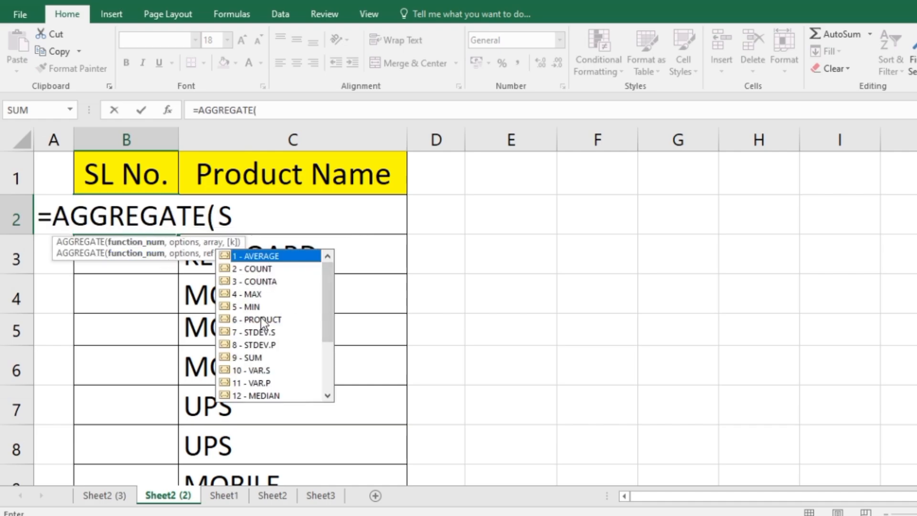
left_click(266, 282)
double_click(266, 281)
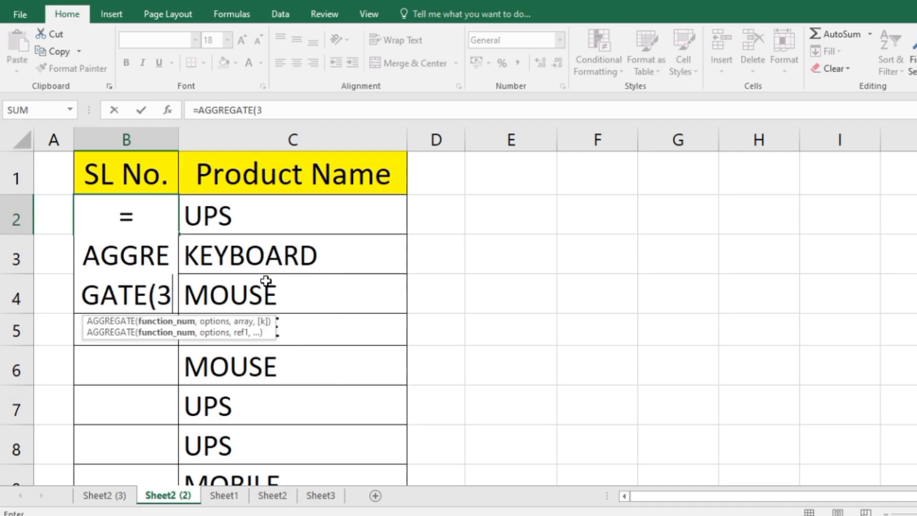
Complete the AGGREGATE formula in B2 with option 3 and the range C2:C2, giving =AGGREGATE(3,3,C2:C2)
type(",")
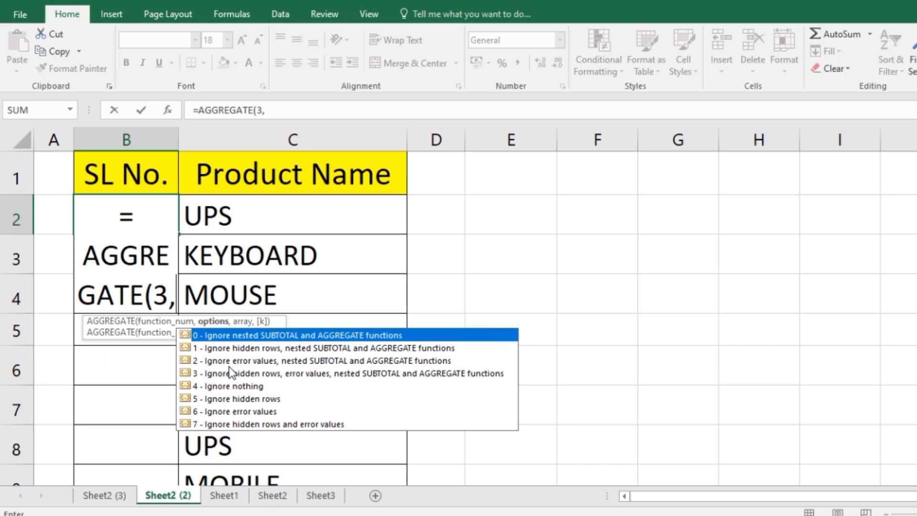
type("3")
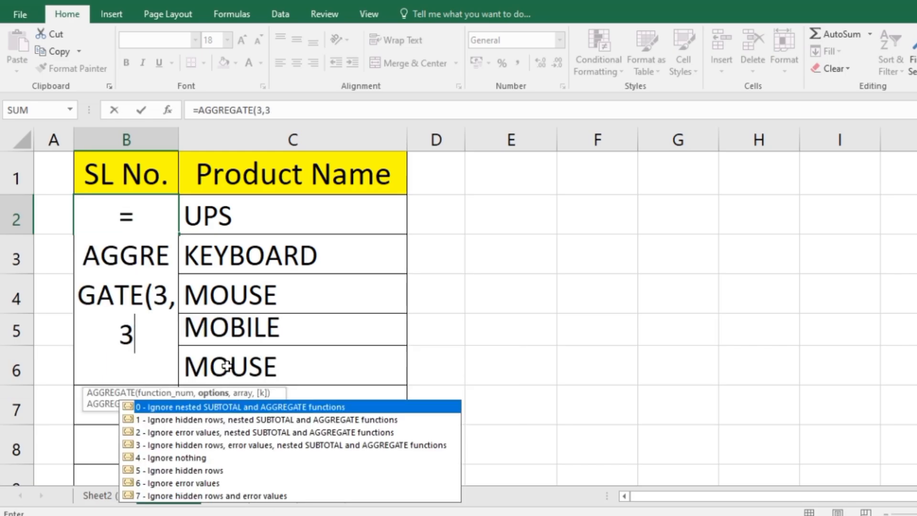
type(",")
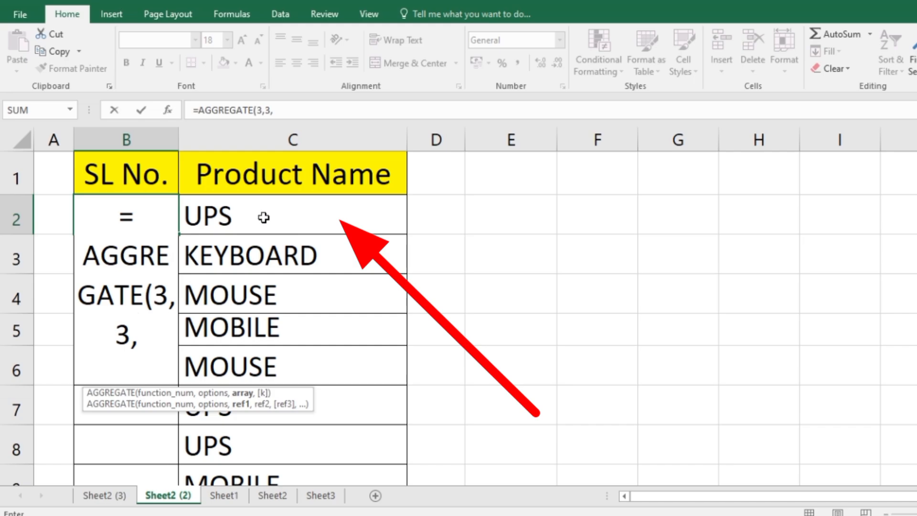
left_click(285, 218)
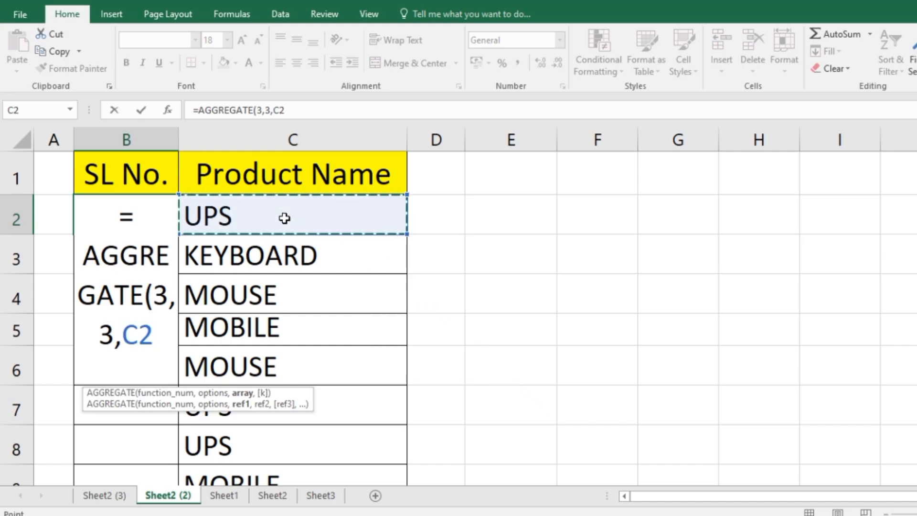
key("F8")
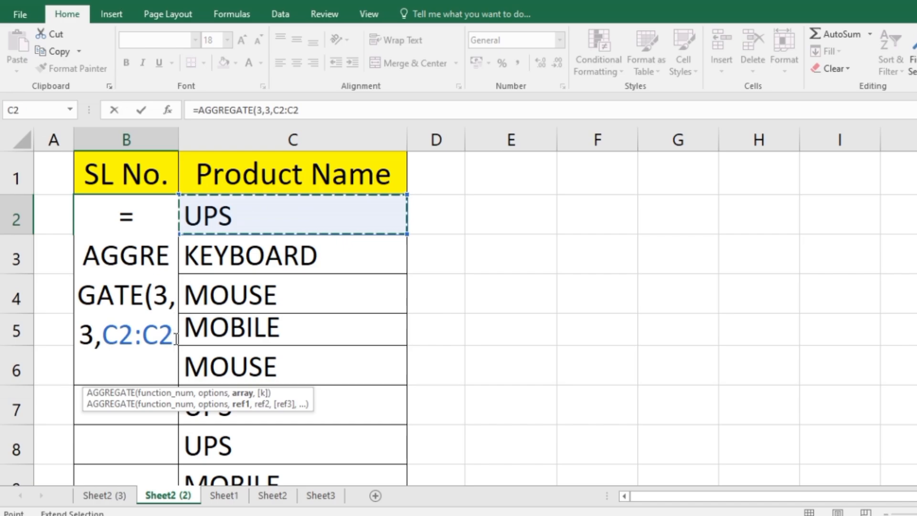
type(")")
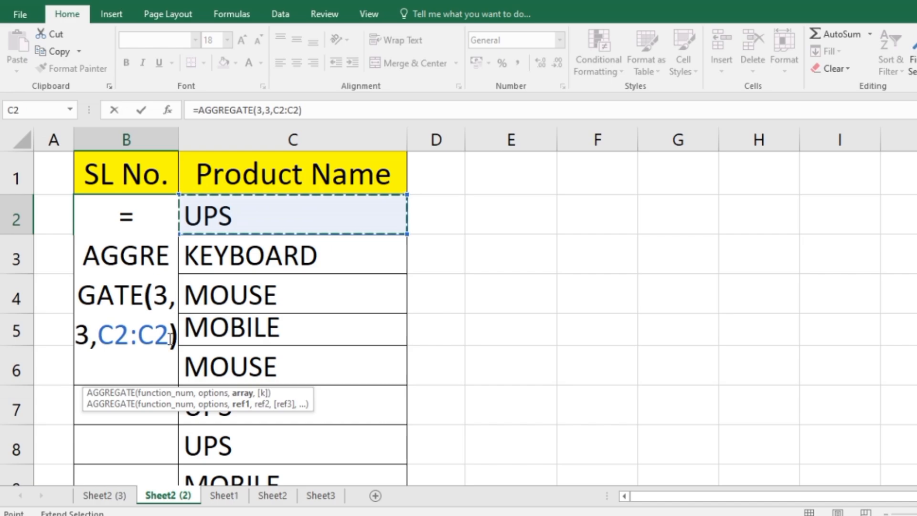
key("Return")
Try auto-filling the =AGGREGATE(3,3,C2:C2) formula from B2 down to B12 and check the filled rows
left_click(148, 225)
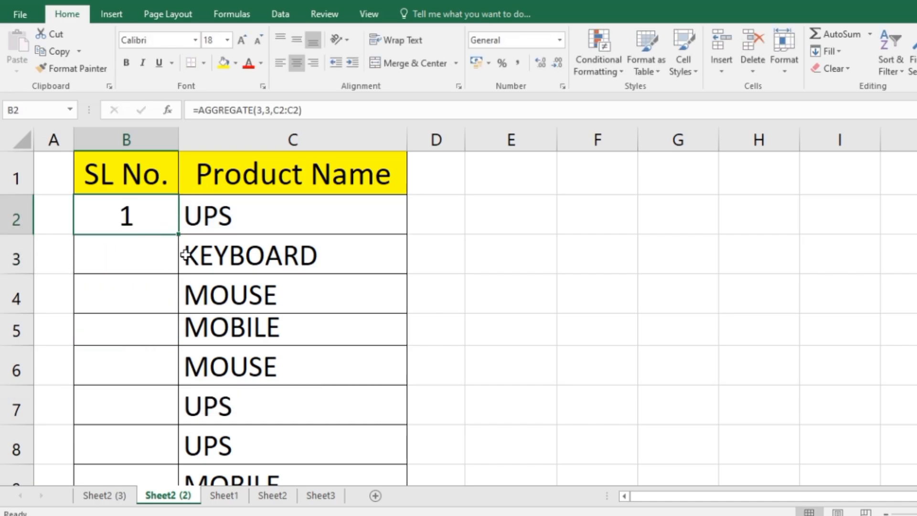
double_click(178, 235)
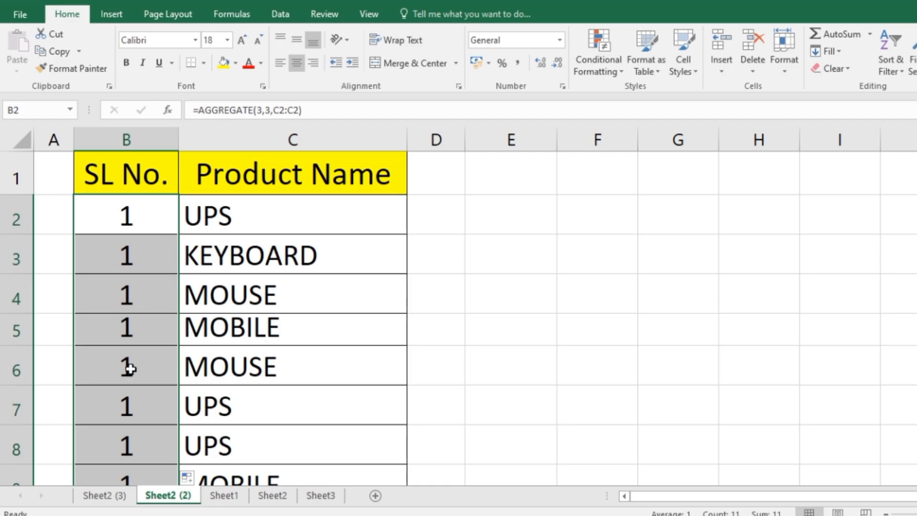
scroll(127, 368, "down", 2)
scroll(127, 368, "up", 2)
Make the first C2 reference in B2's AGGREGATE formula absolute, giving =AGGREGATE(3,3,$C$2:C2)
double_click(143, 203)
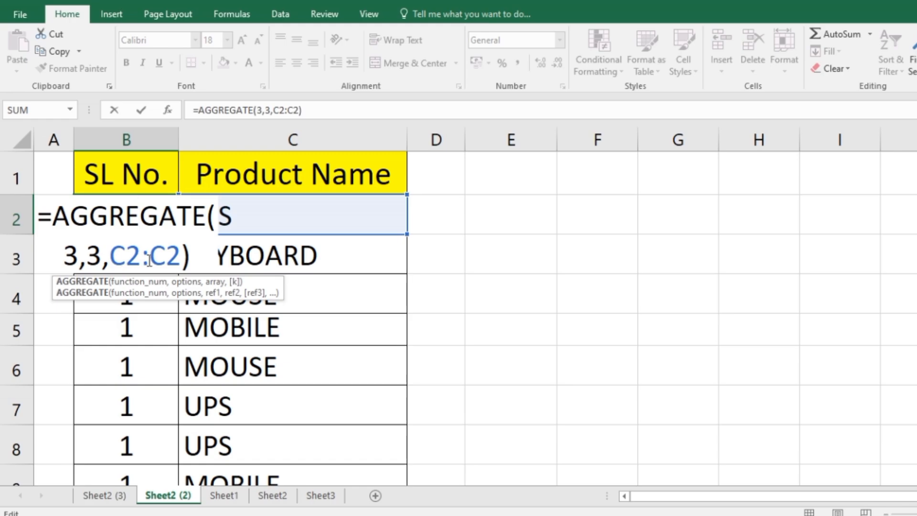
left_click_drag(111, 257, 137, 271)
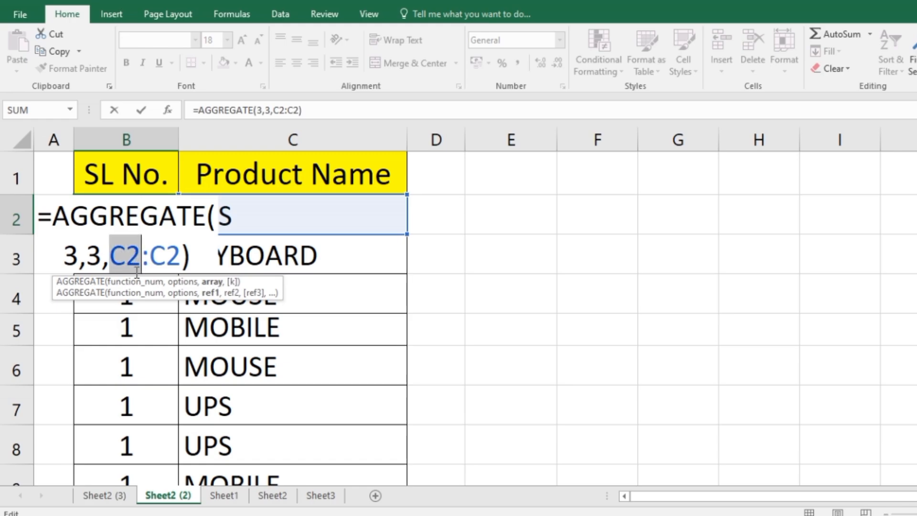
key("F4")
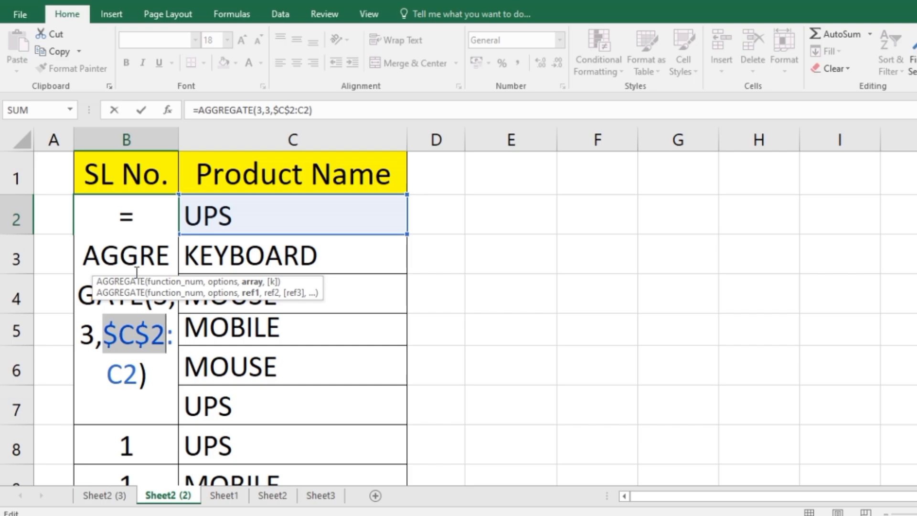
key("Return")
Auto-fill the =AGGREGATE(3,3,$C$2:C2) formula from B2 down to B12 and review the serial numbers
left_click(148, 220)
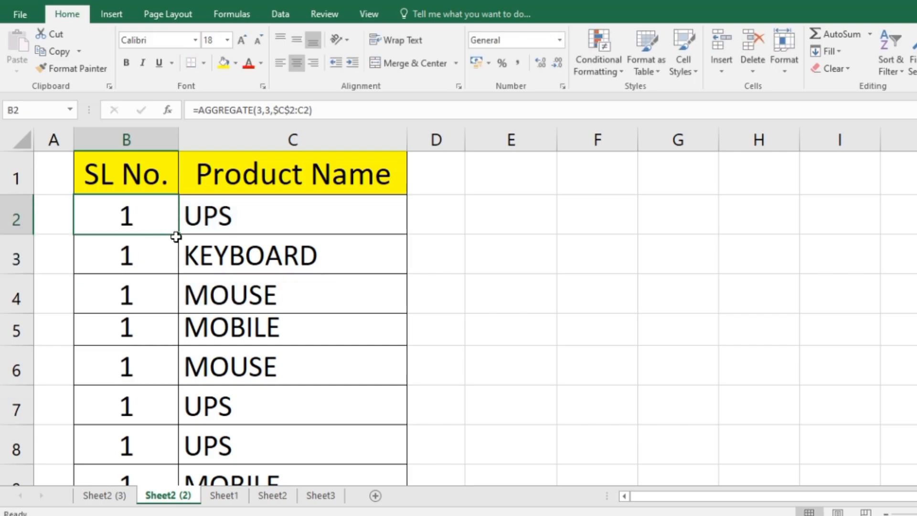
double_click(178, 235)
scroll(159, 327, "down", 3)
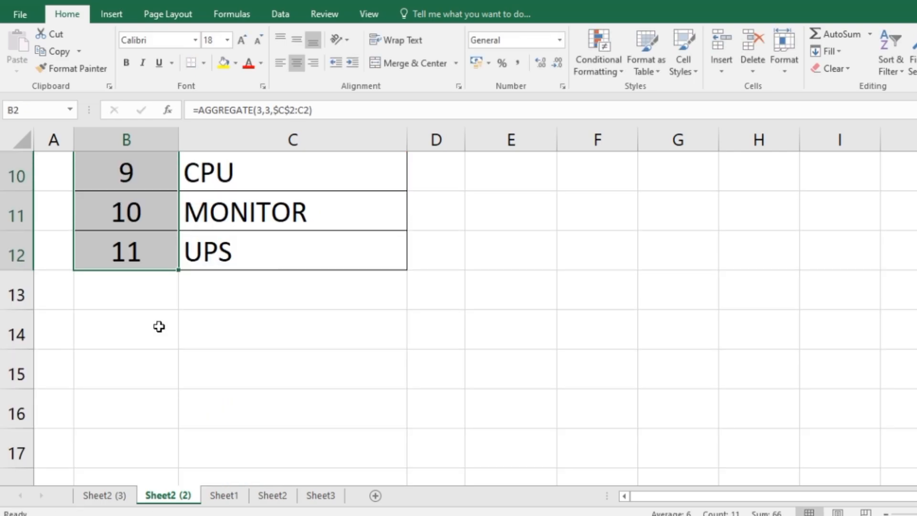
scroll(164, 281, "up", 2)
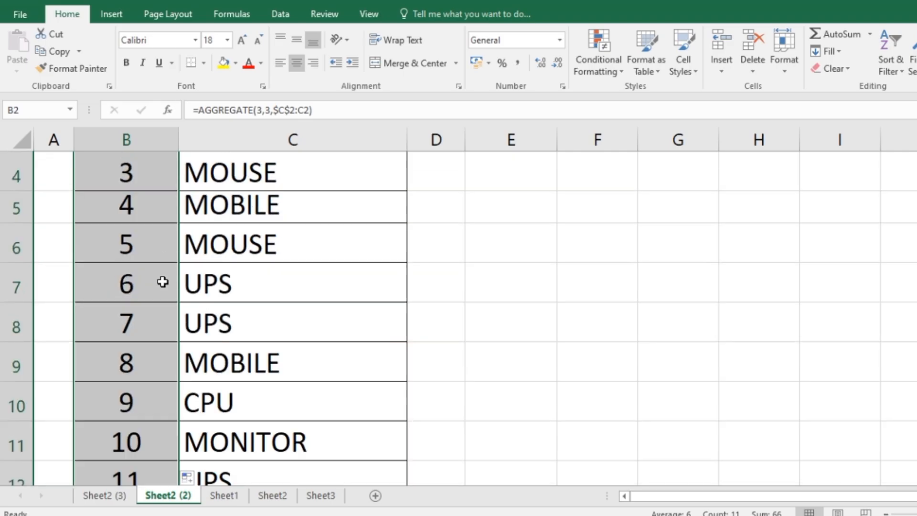
scroll(127, 331, "up", 1)
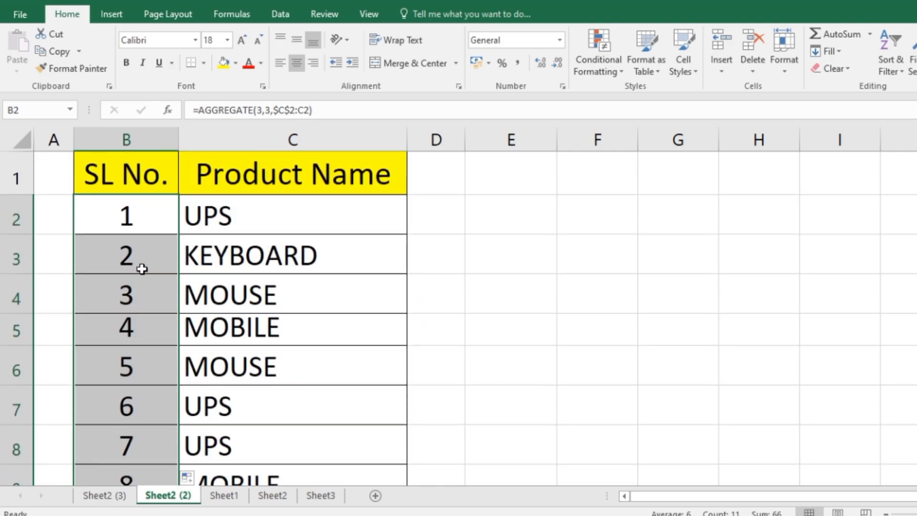